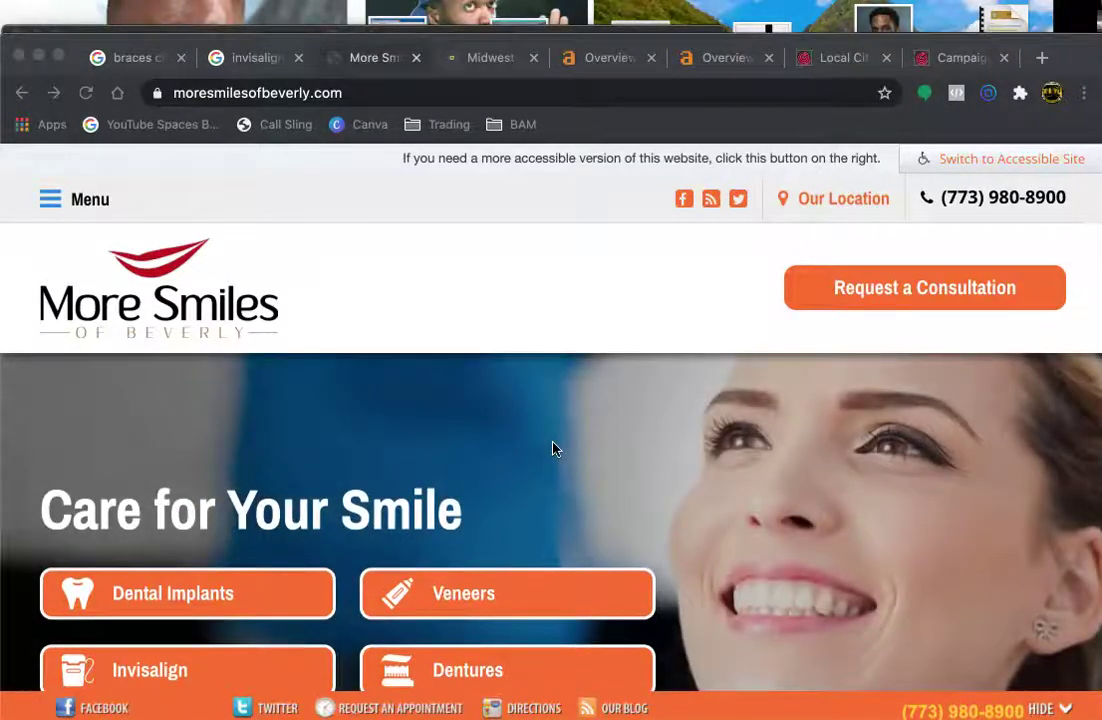
Skim the More Smiles of Beverly homepage from the banner through to the contact form and footer.
scroll(553, 447, "down", 10)
scroll(396, 507, "down", 15)
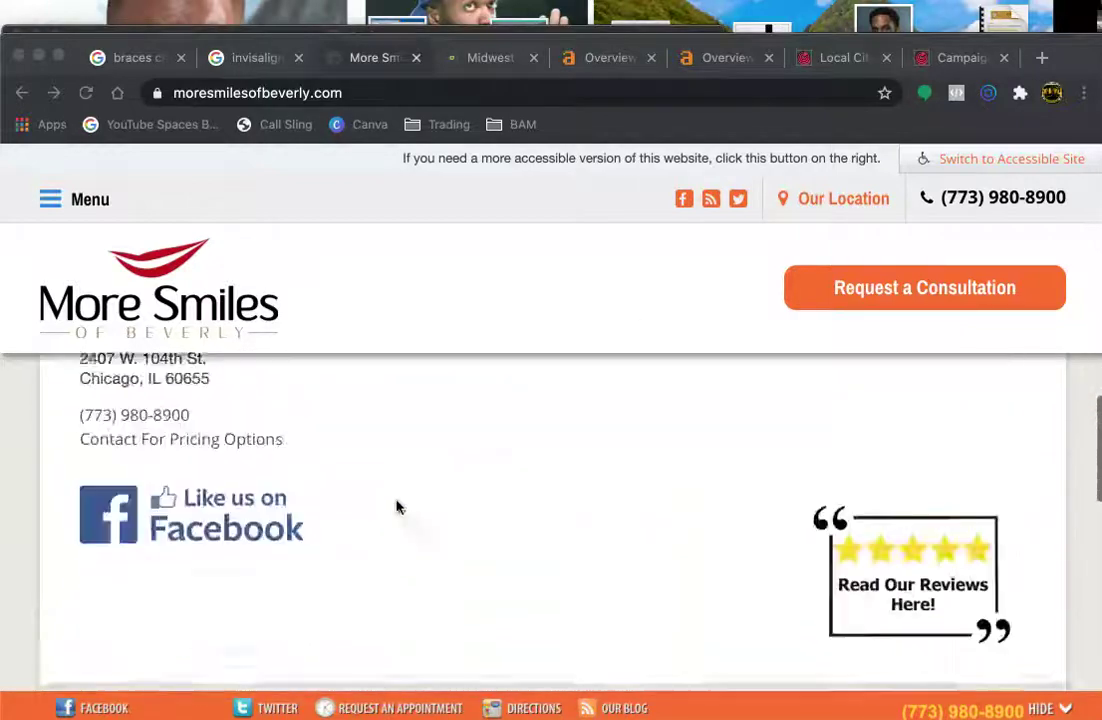
scroll(396, 507, "down", 5)
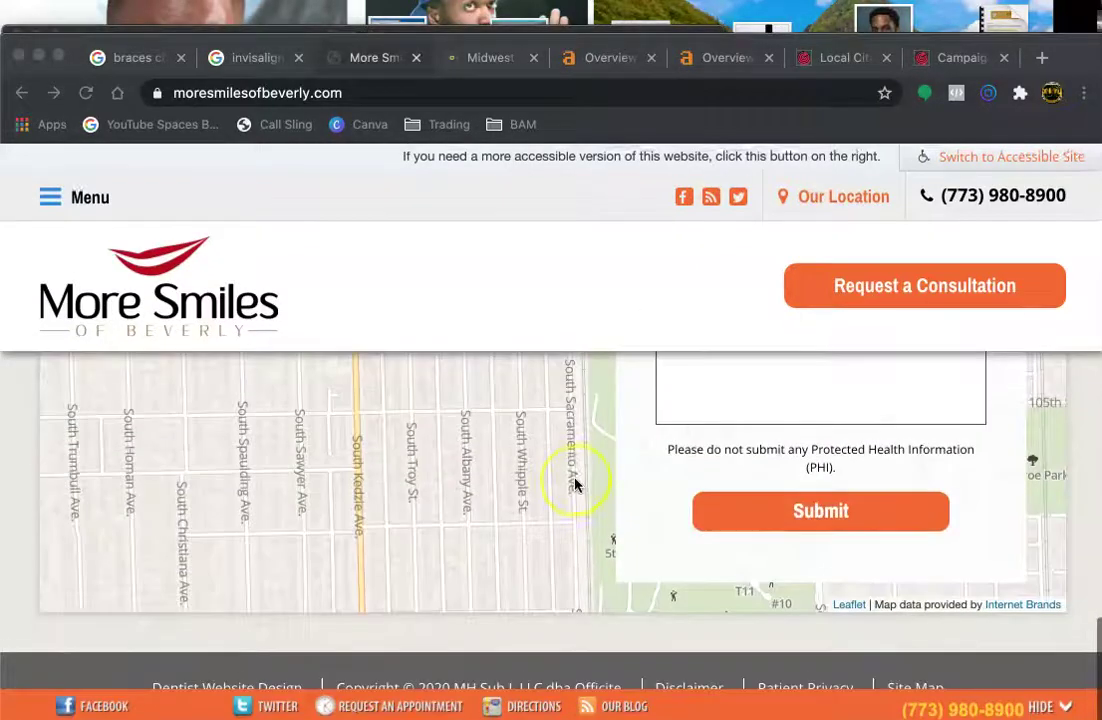
scroll(575, 485, "up", 10)
scroll(575, 485, "up", 10)
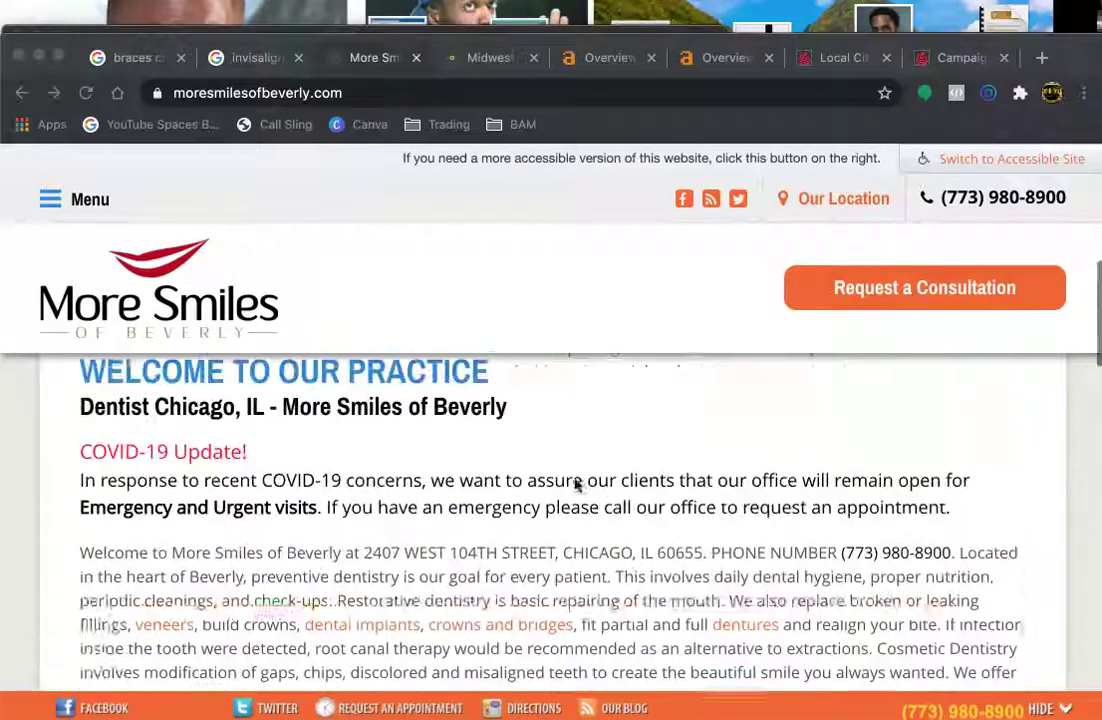
Read the homepage's welcome section, covering the COVID-19 update, the dental services offered and the practice's mission.
scroll(575, 485, "down", 1)
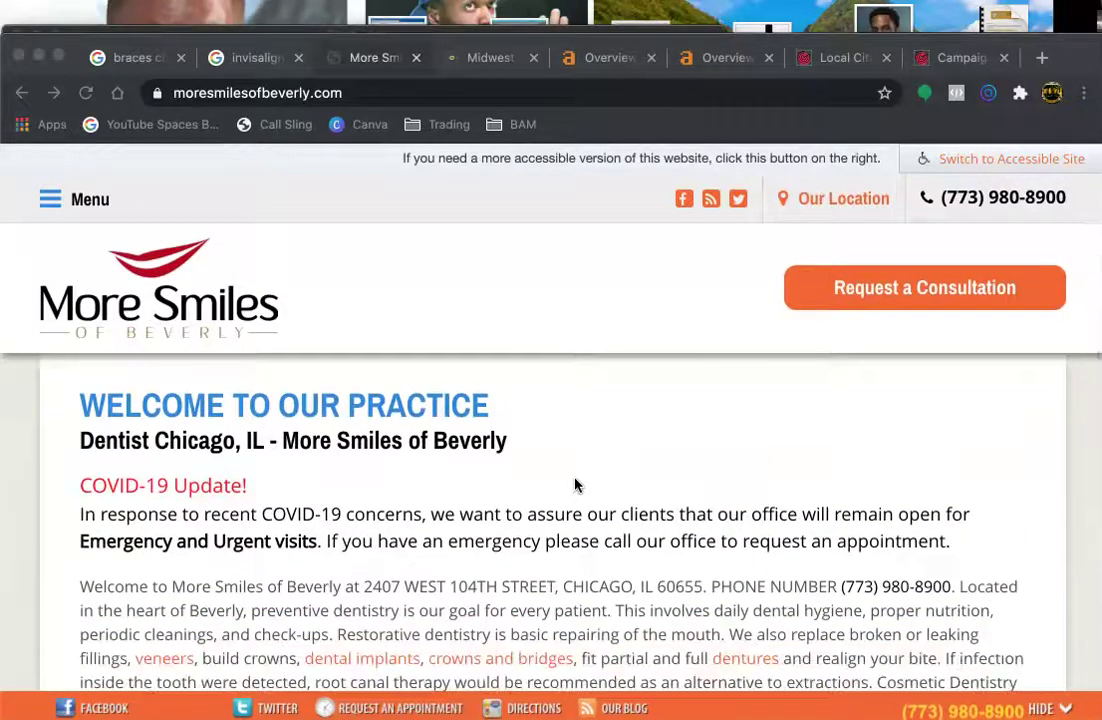
scroll(575, 485, "down", 2)
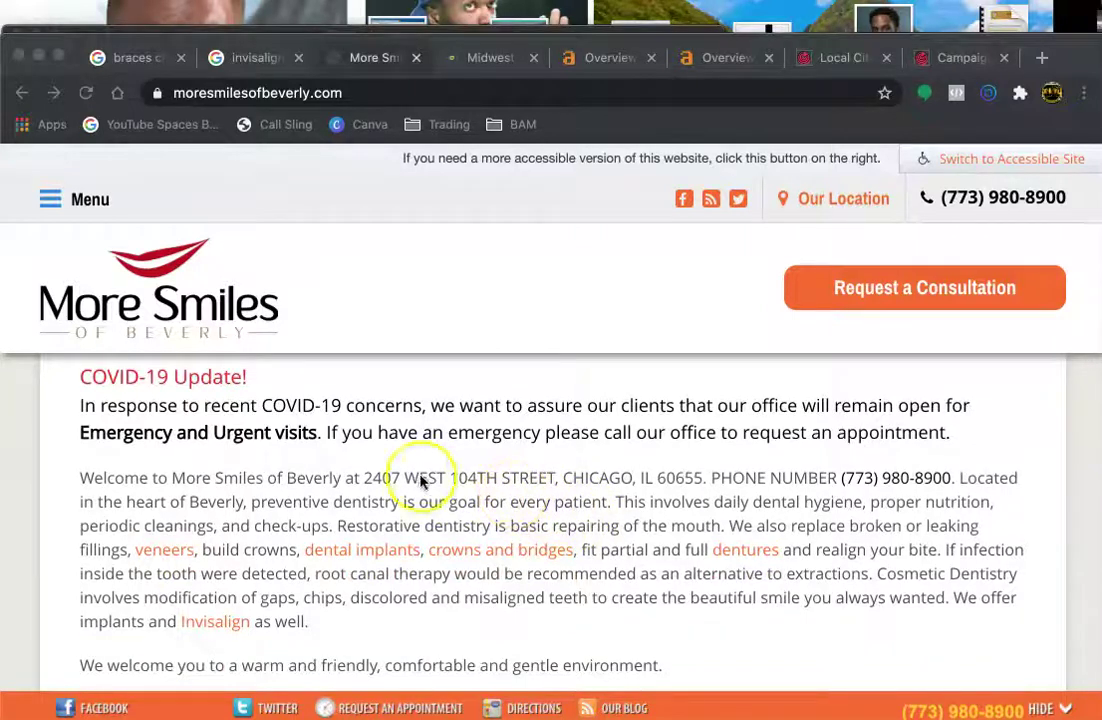
scroll(350, 515, "down", 1)
scroll(351, 513, "down", 2)
scroll(445, 494, "up", 2)
scroll(572, 531, "down", 4)
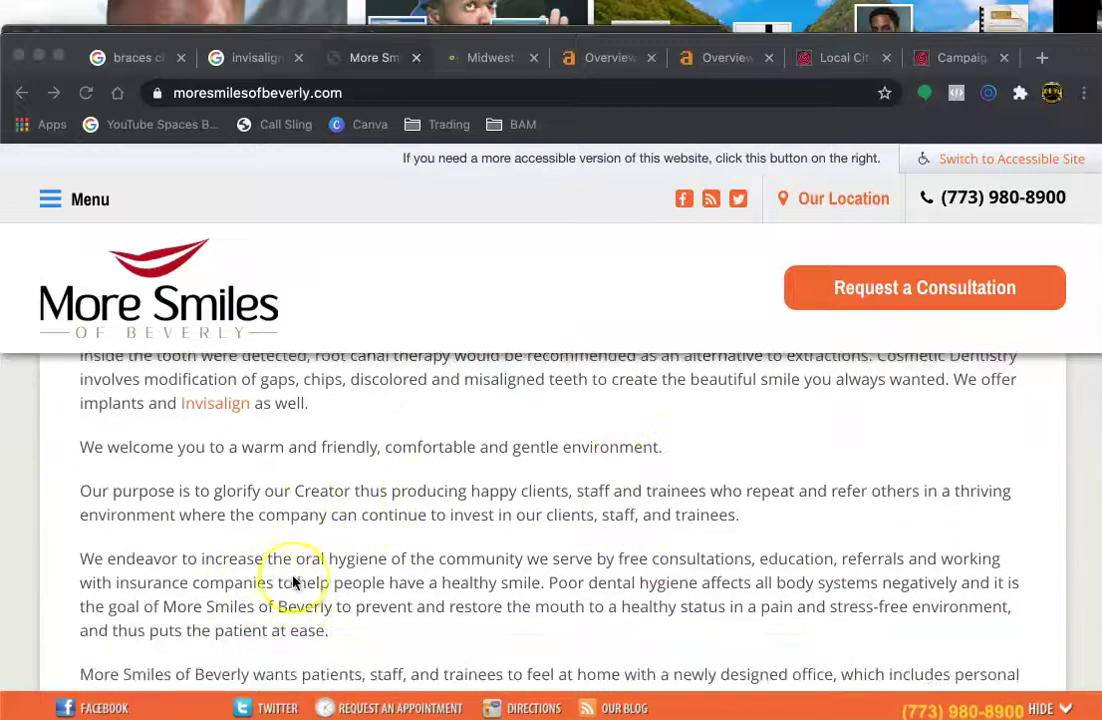
scroll(403, 590, "down", 3)
scroll(403, 590, "up", 8)
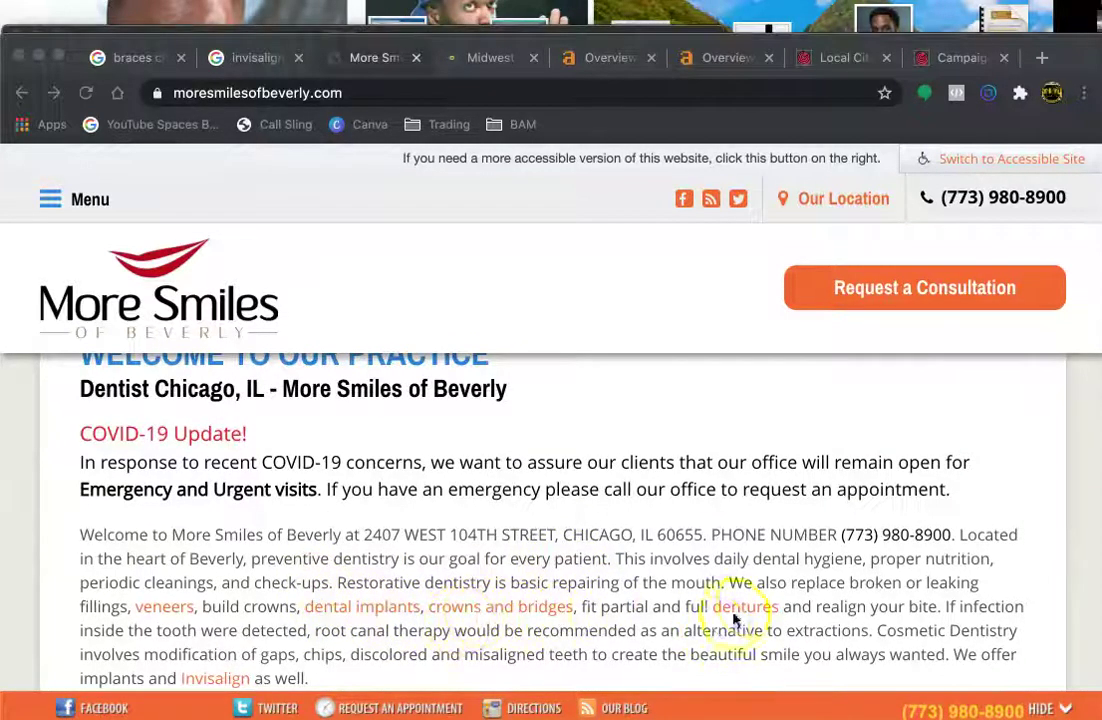
scroll(411, 521, "up", 5)
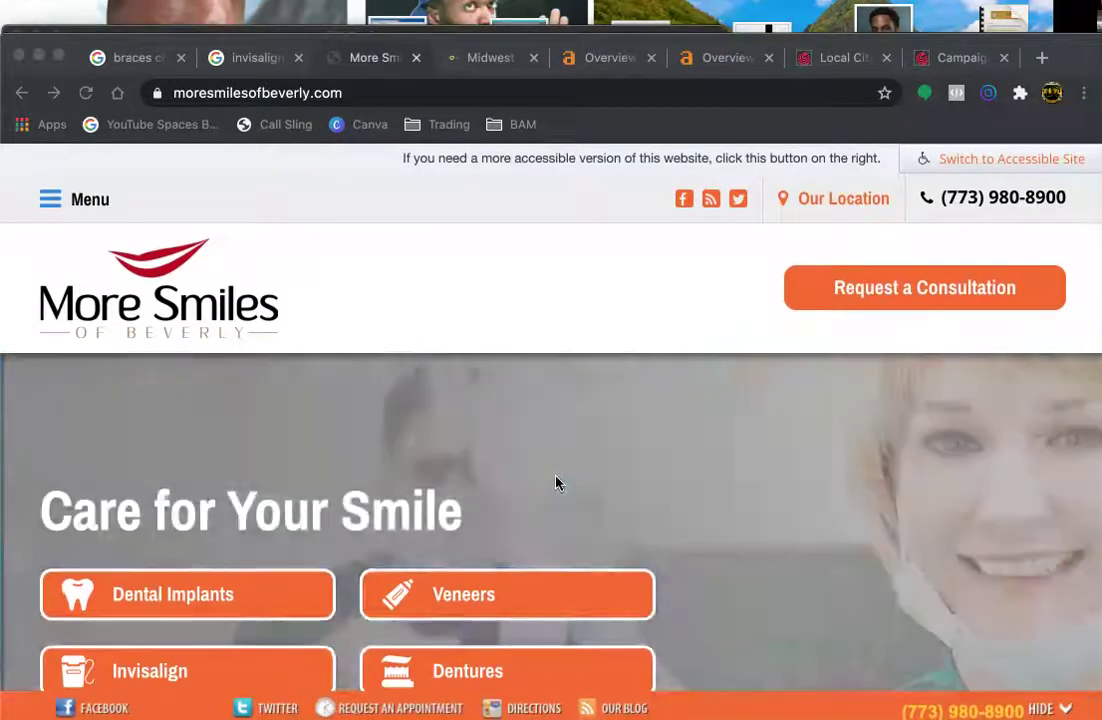
Review the More Smiles homepage once more, from its service links to the practice's closing paragraphs and location details.
scroll(557, 483, "down", 3)
scroll(630, 488, "down", 1)
scroll(762, 525, "down", 10)
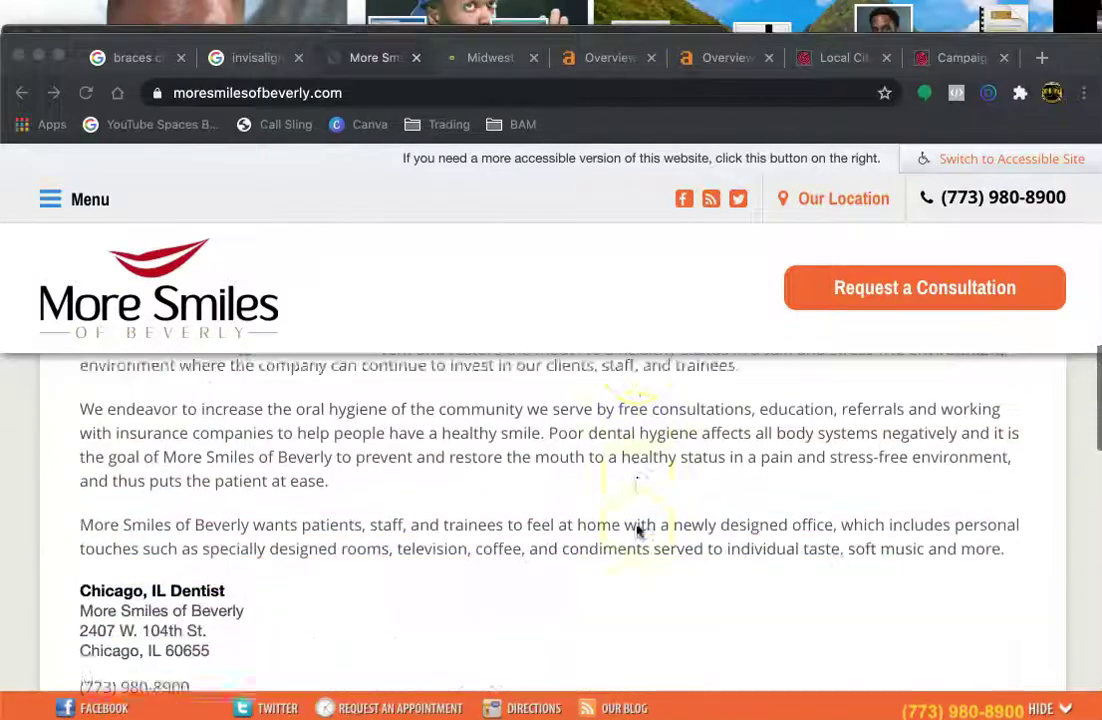
scroll(637, 531, "down", 2)
scroll(637, 531, "up", 6)
scroll(637, 531, "up", 8)
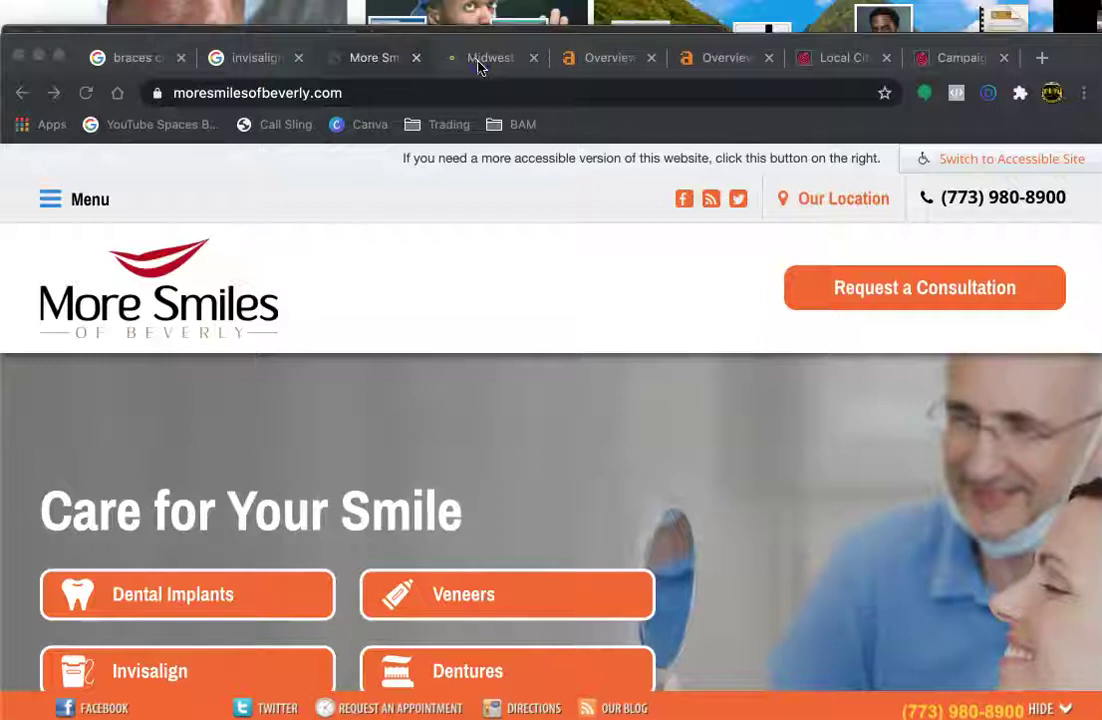
Switch to the Midwest Orthodontics homepage and examine its layout and welcome section on braces and Invisalign.
left_click(478, 62)
scroll(312, 423, "down", 1)
scroll(271, 405, "up", 1)
scroll(302, 405, "down", 5)
scroll(430, 480, "down", 5)
scroll(420, 550, "down", 2)
scroll(339, 474, "up", 4)
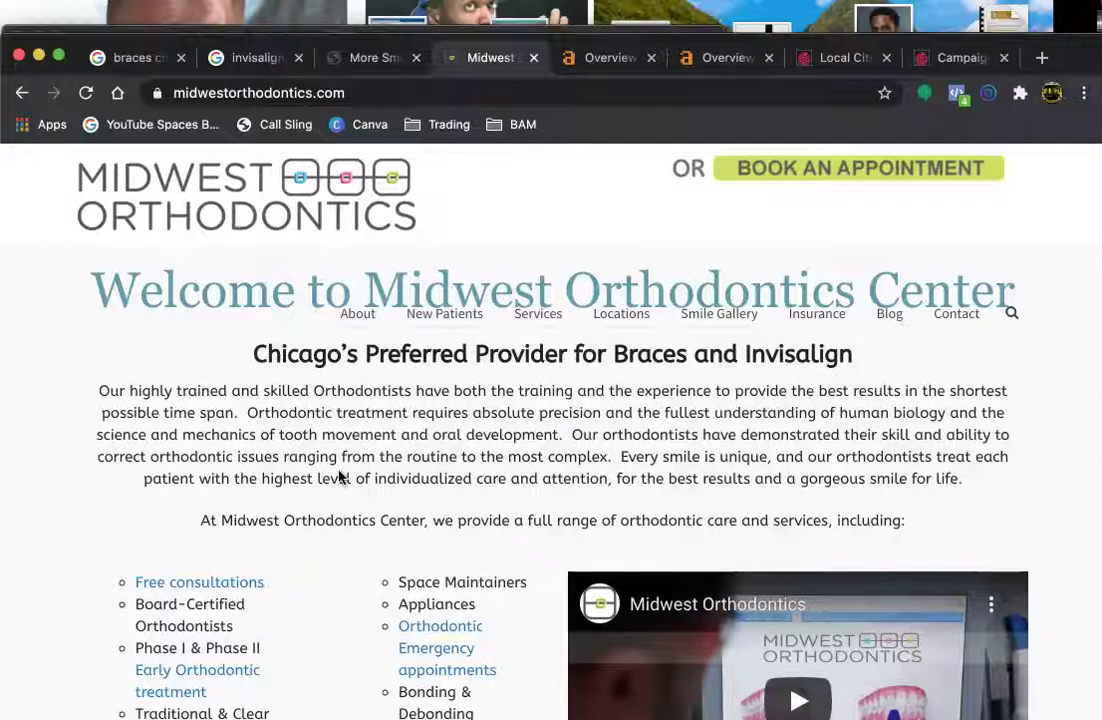
Find the Midwest Orthodontics listing in the Google results for "braces chicago".
left_click(100, 56)
scroll(108, 540, "down", 2)
scroll(142, 550, "down", 10)
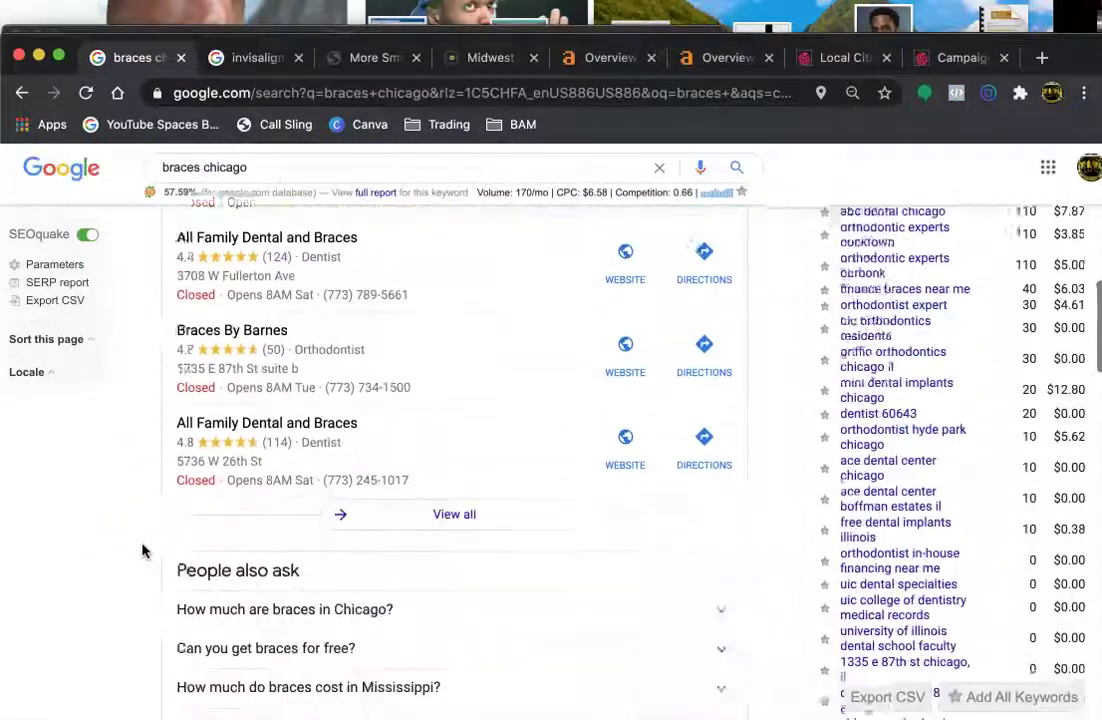
scroll(233, 536, "down", 1)
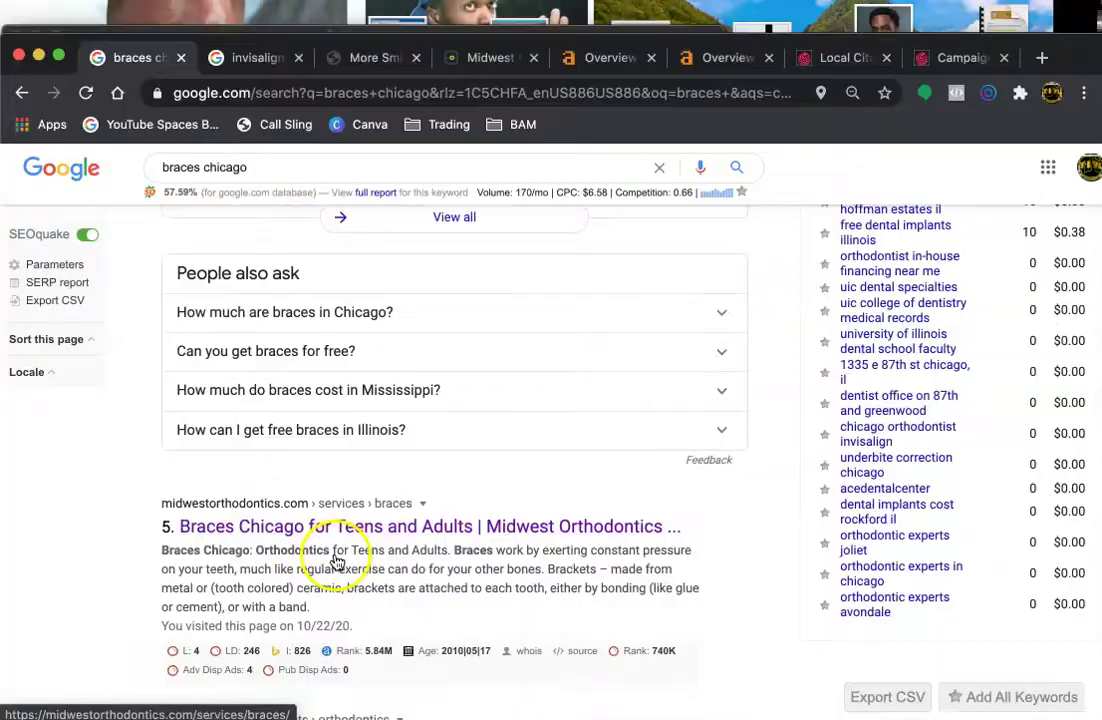
scroll(330, 550, "up", 10)
Return to the Midwest Orthodontics homepage and examine its service list and treatment process section.
left_click(487, 60)
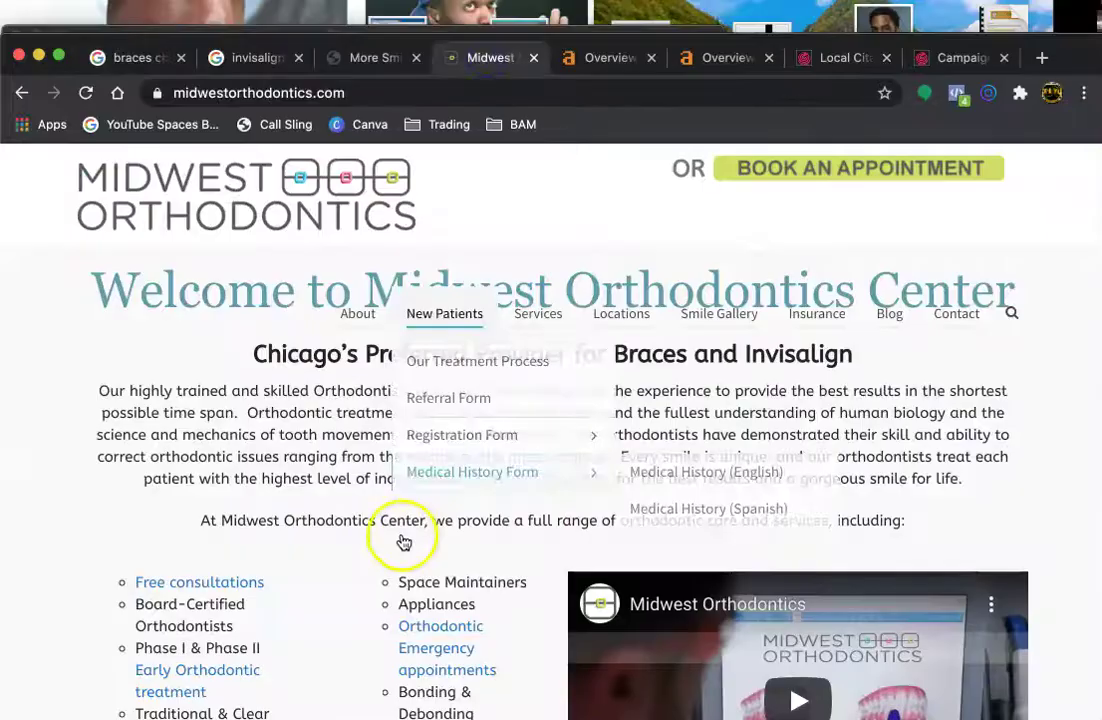
scroll(388, 465, "down", 5)
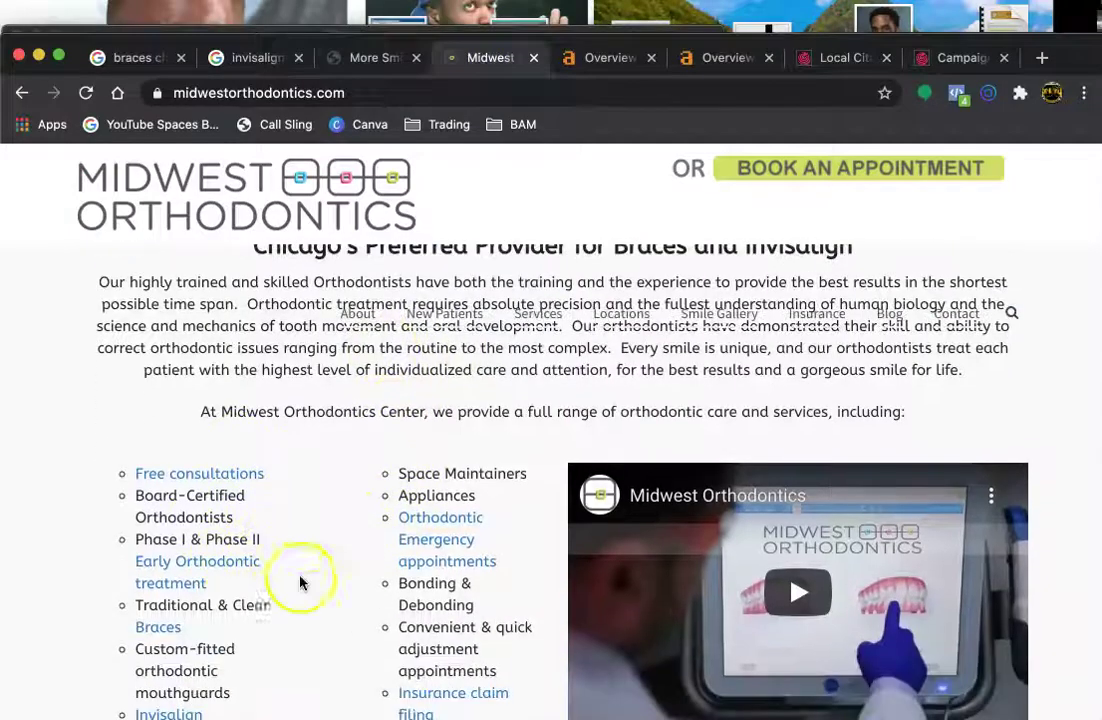
scroll(364, 585, "down", 3)
scroll(364, 585, "up", 10)
scroll(499, 575, "down", 15)
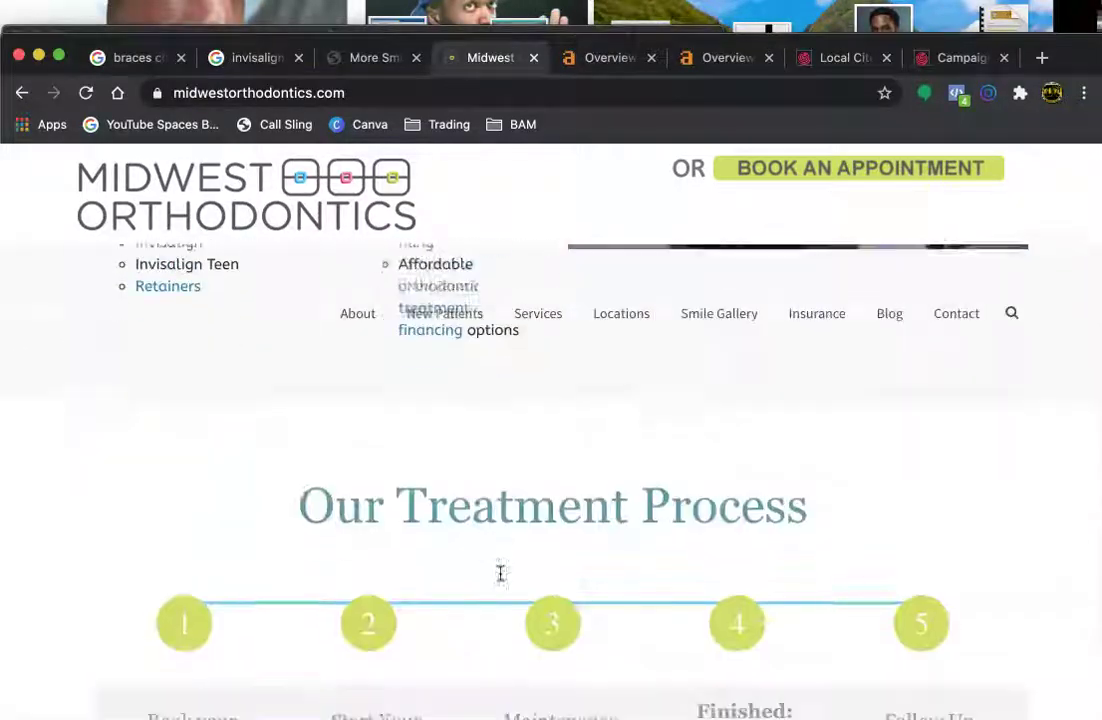
scroll(500, 573, "down", 5)
scroll(500, 573, "up", 12)
scroll(500, 316, "up", 2)
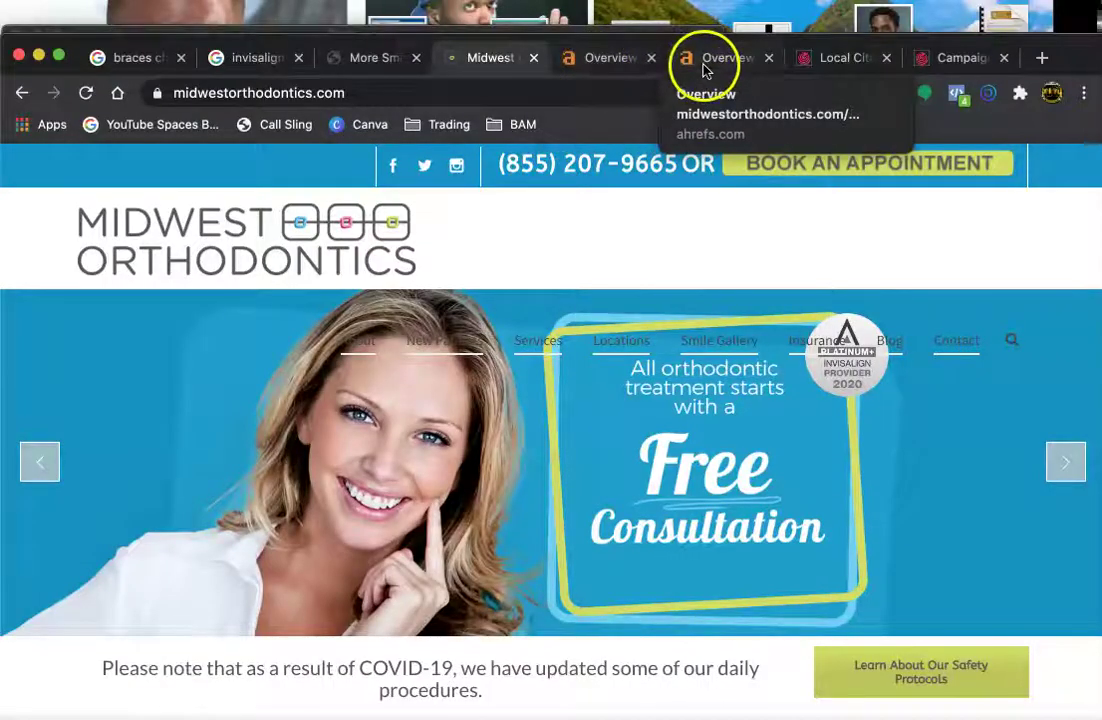
left_click(608, 57)
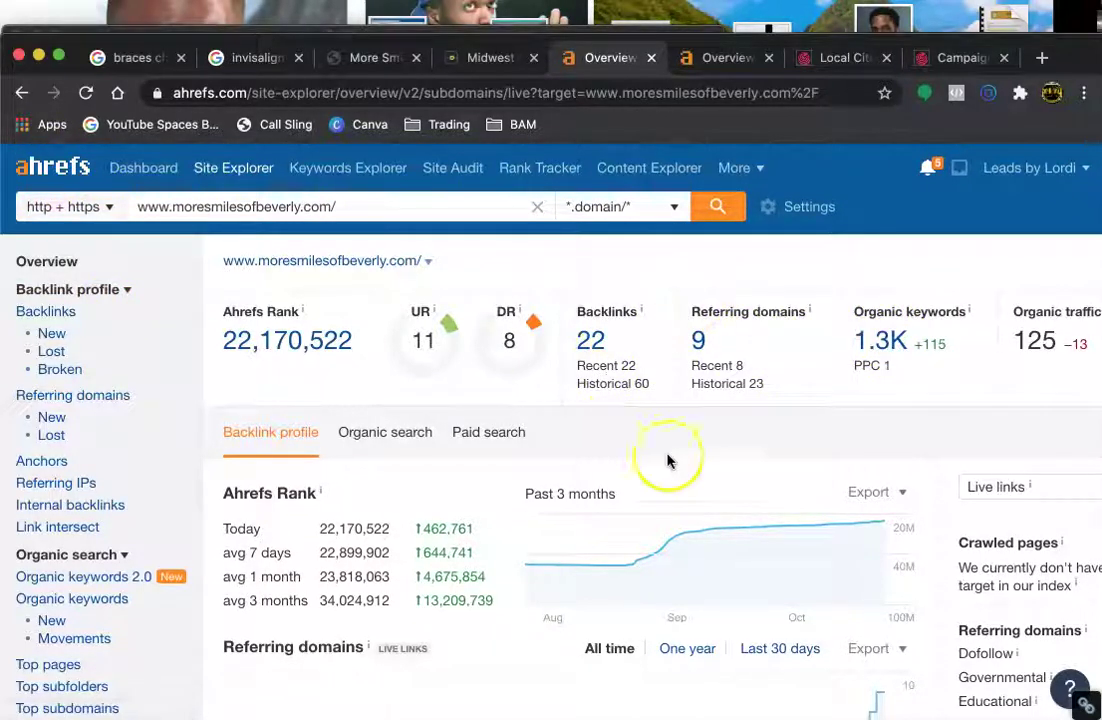
scroll(760, 600, "down", 5)
scroll(757, 562, "up", 5)
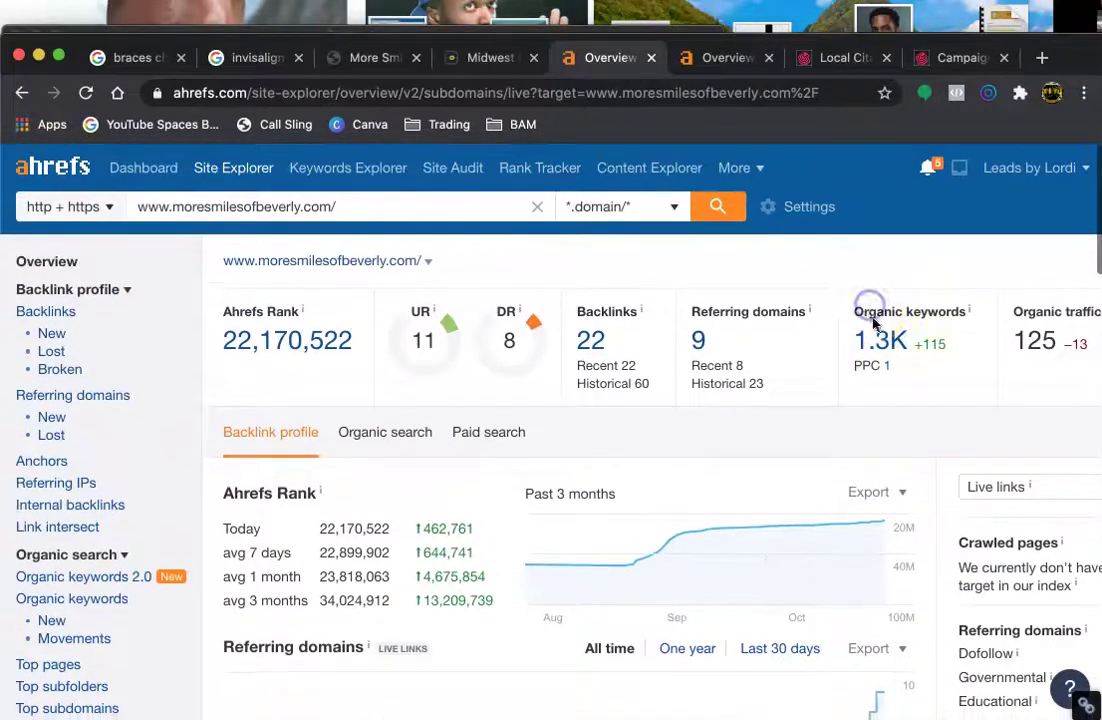
left_click(887, 343)
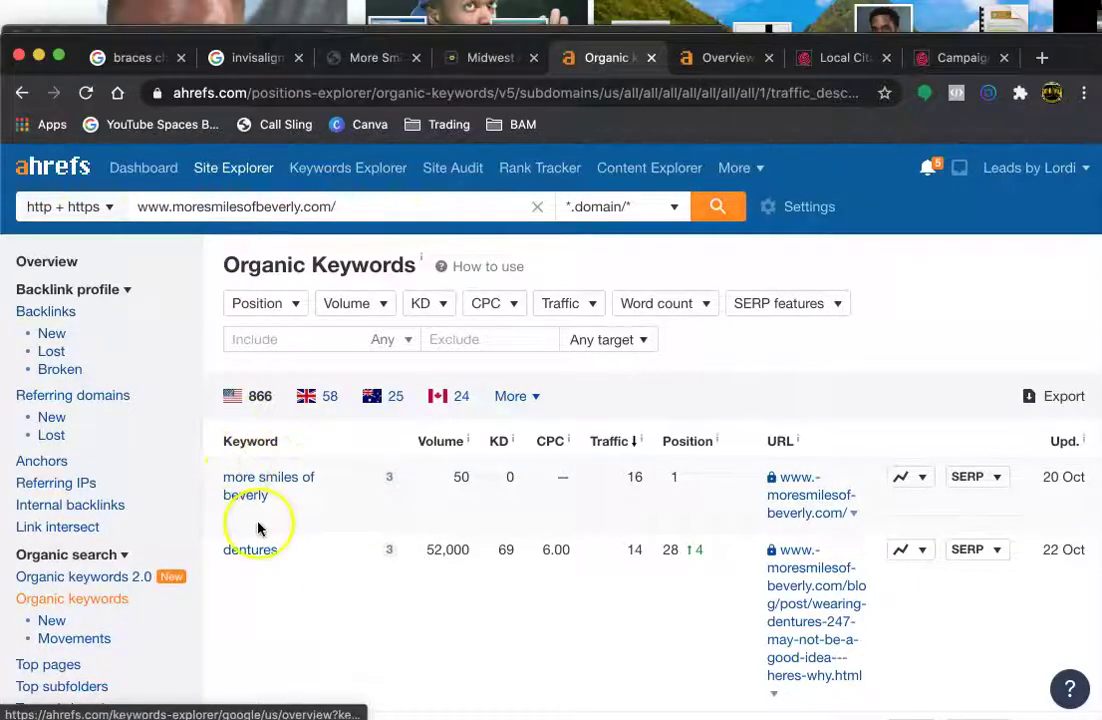
Browse the More Smiles organic keywords and check the position and traffic of "more smiles of beverly".
scroll(266, 521, "down", 3)
scroll(253, 540, "down", 3)
scroll(255, 495, "down", 1)
scroll(290, 545, "down", 2)
scroll(306, 522, "down", 1)
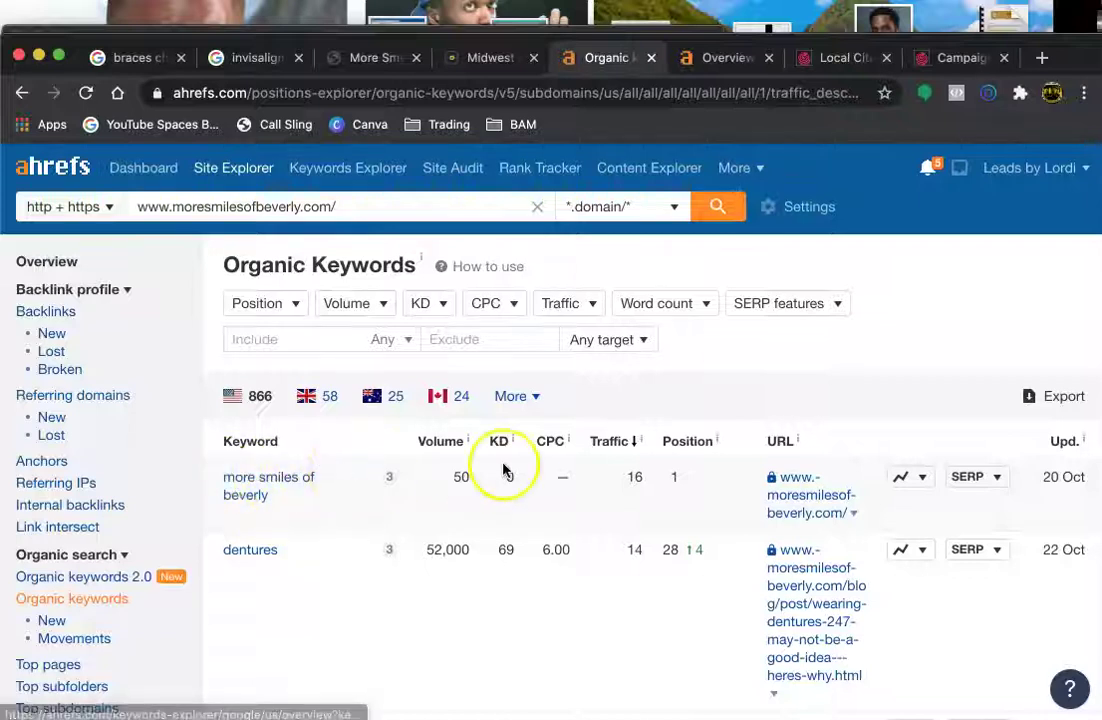
left_click(674, 480)
left_click(637, 478)
Examine the "dentures" keyword's search volume and compare it with the neighbouring keywords in the report.
scroll(625, 550, "down", 1)
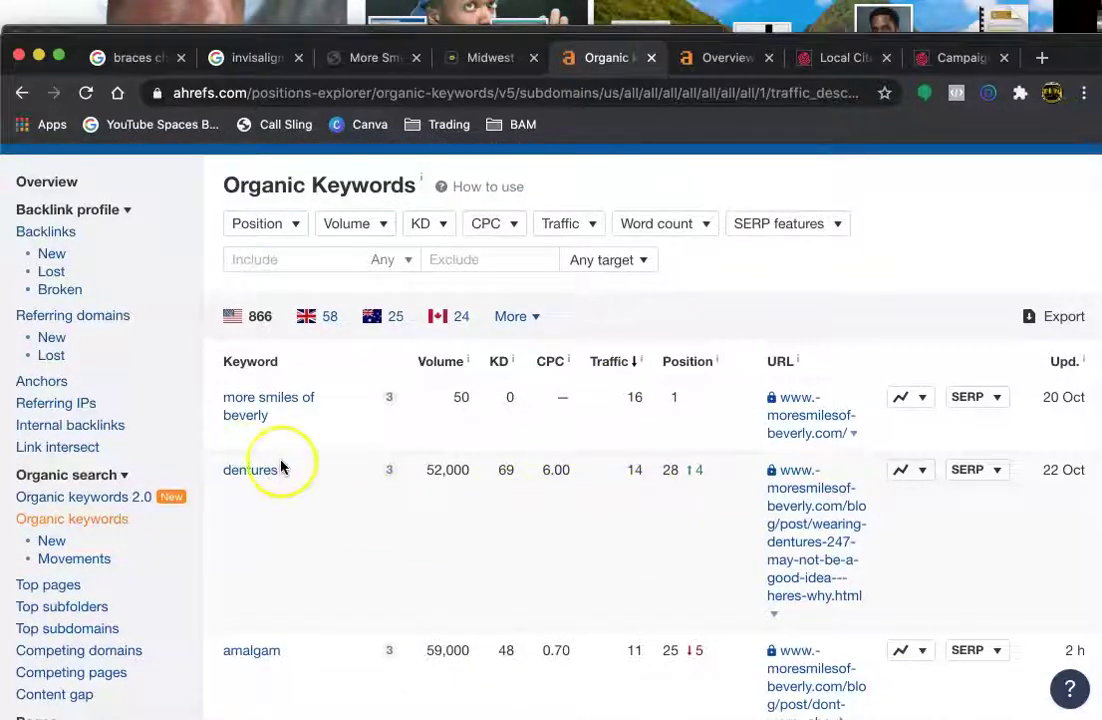
scroll(257, 483, "down", 1)
scroll(257, 483, "down", 1)
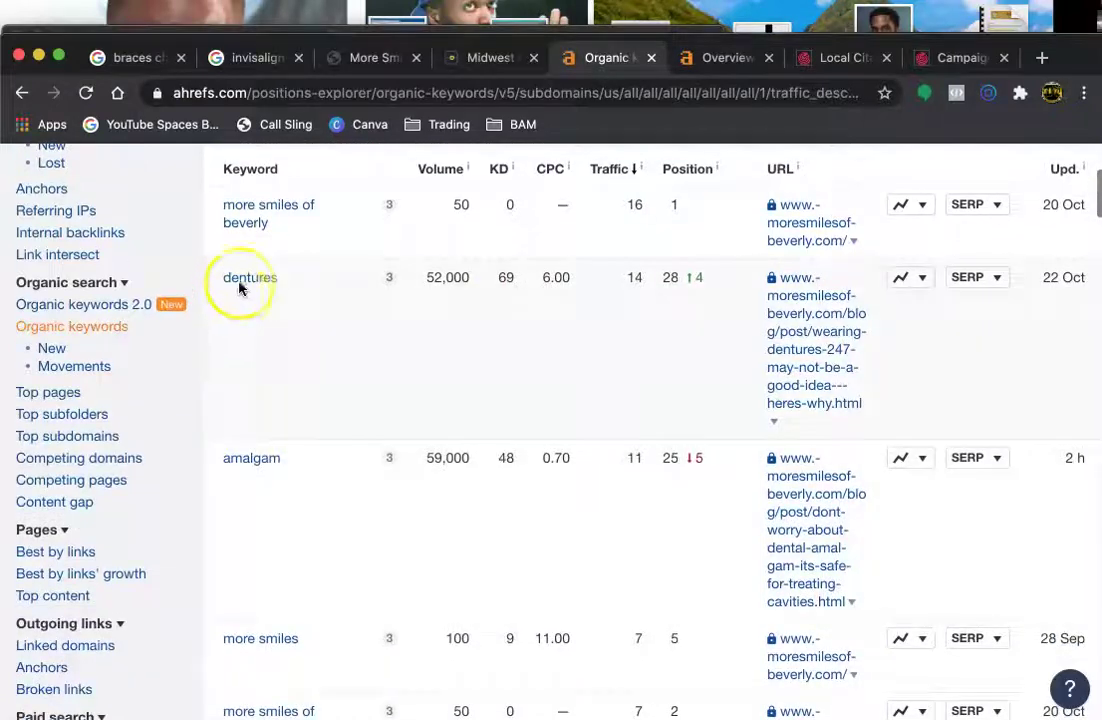
scroll(262, 510, "down", 1)
scroll(265, 467, "up", 2)
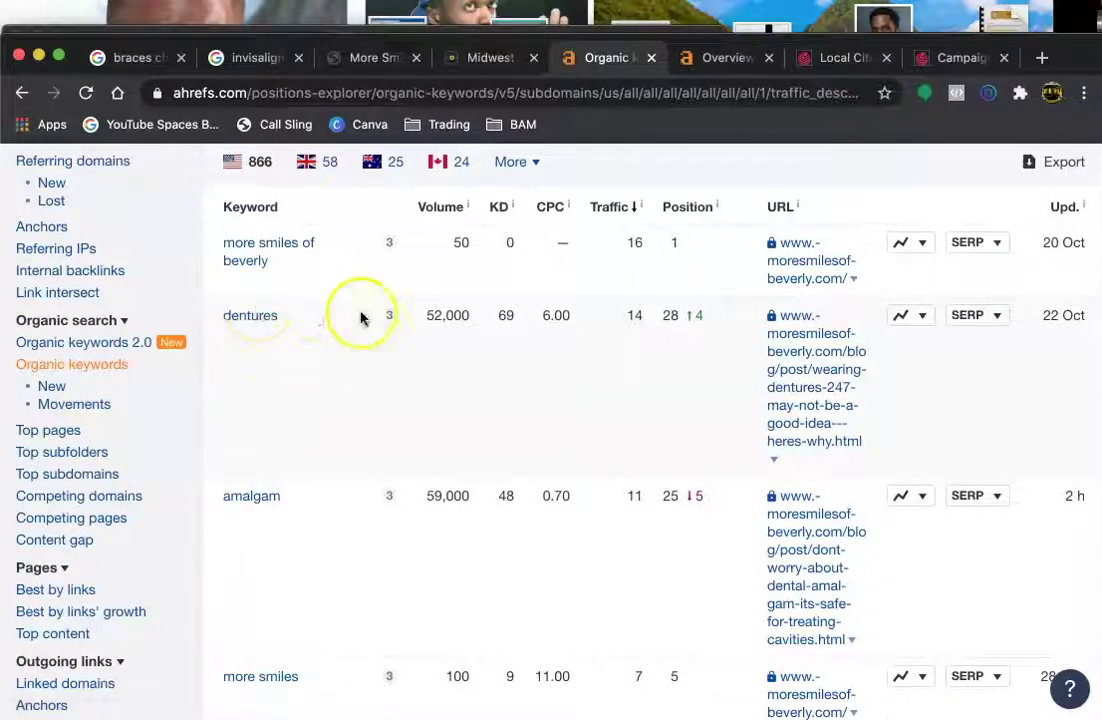
left_click(434, 313)
left_click(468, 315)
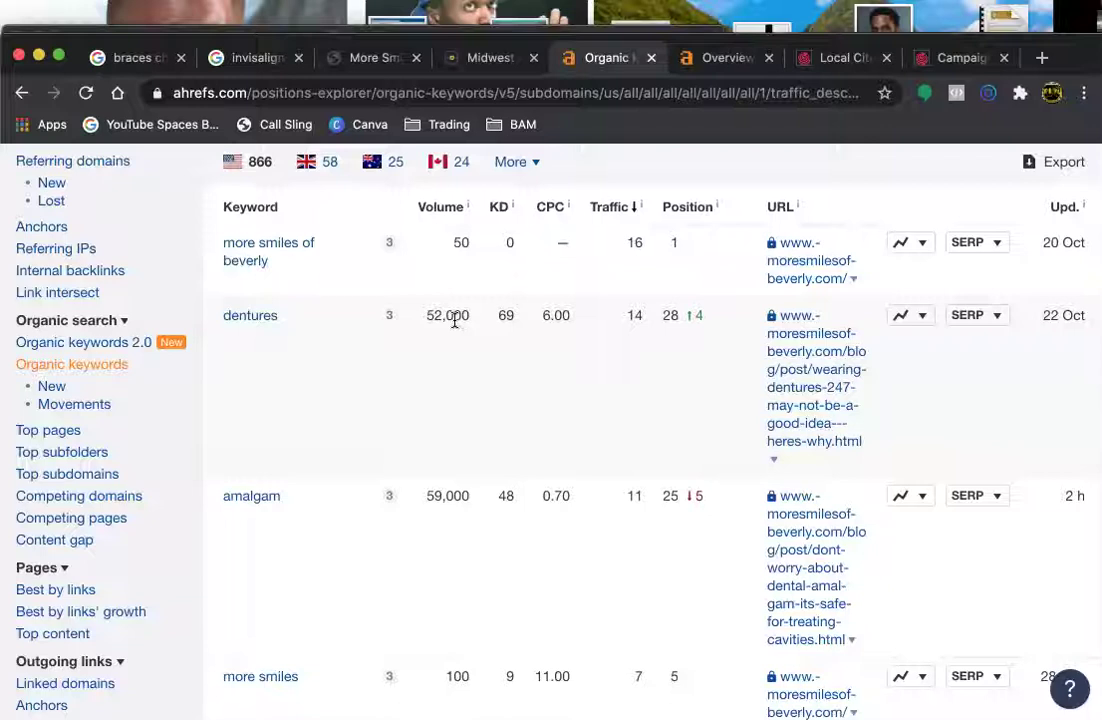
scroll(455, 320, "up", 5)
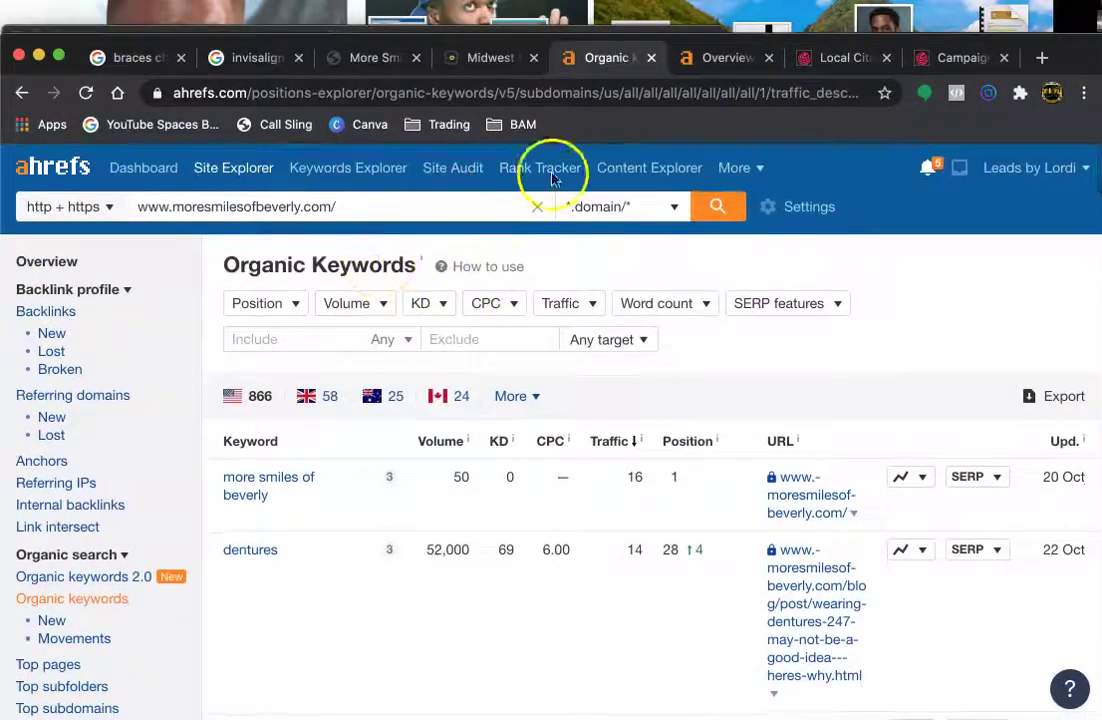
Open the organic keywords report for midwestorthodontics.com/services/braces/ and examine the "invisilign chicago" keyword.
left_click(713, 56)
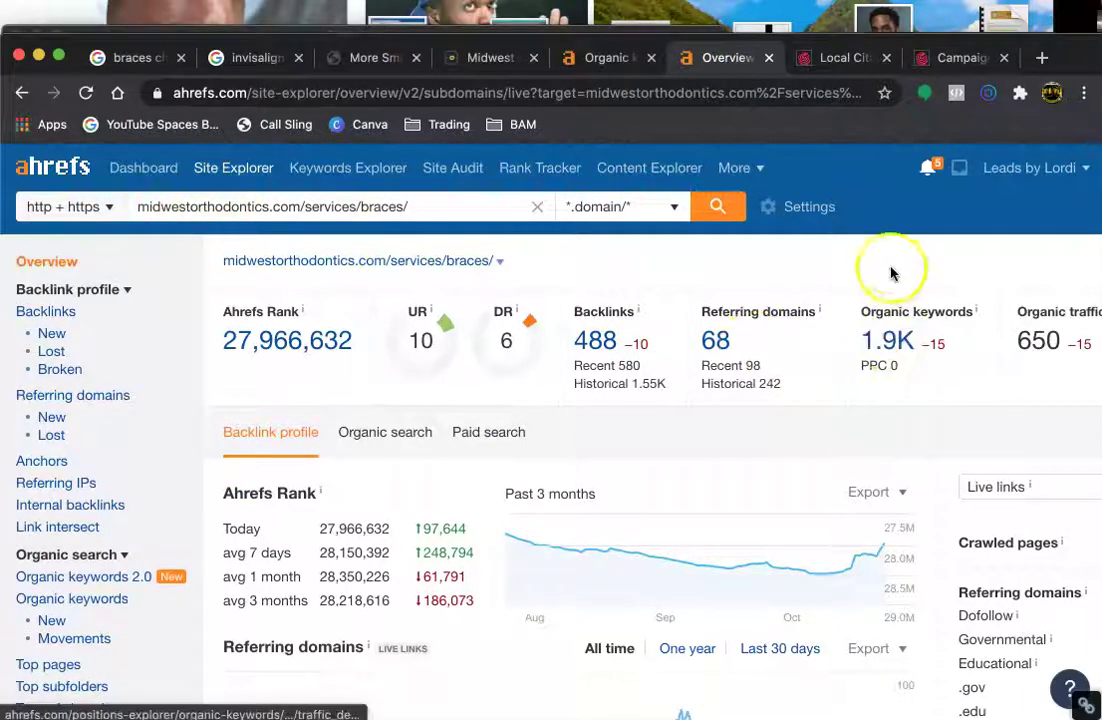
left_click(881, 340)
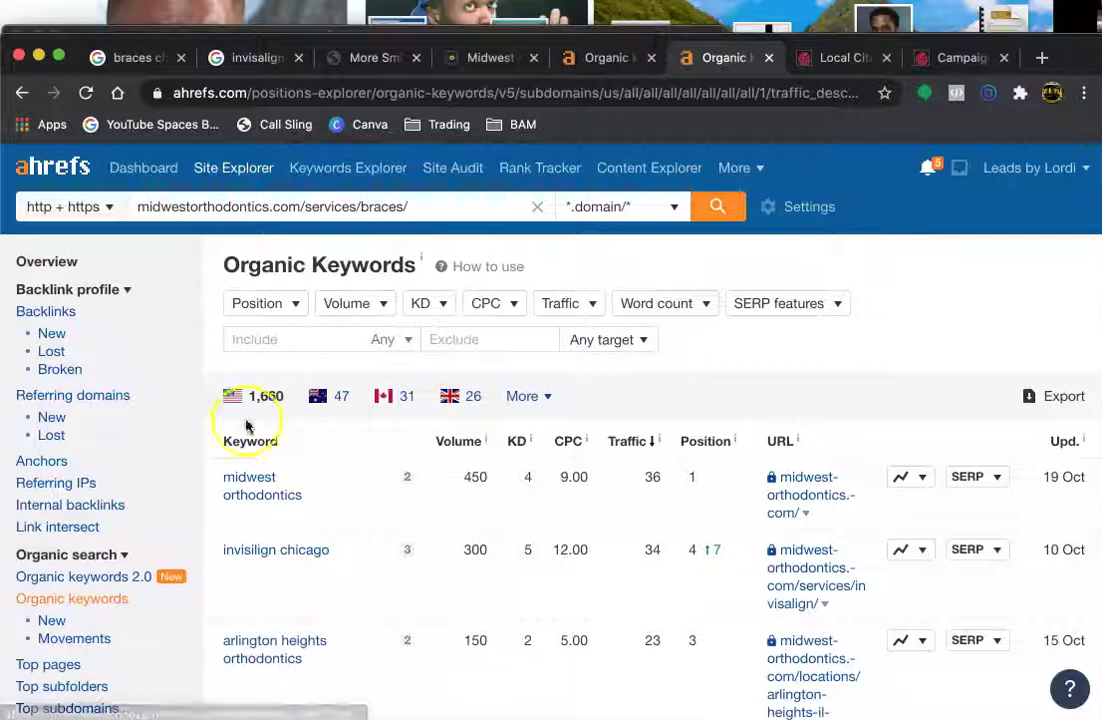
scroll(330, 440, "down", 2)
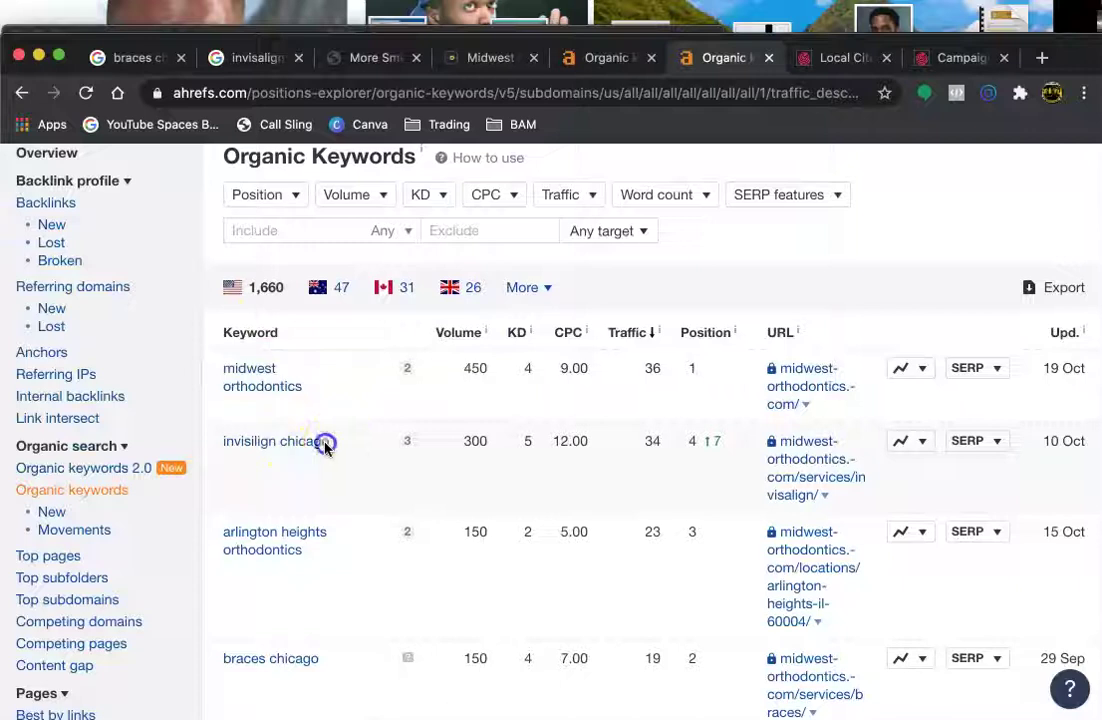
left_click_drag(318, 442, 214, 450)
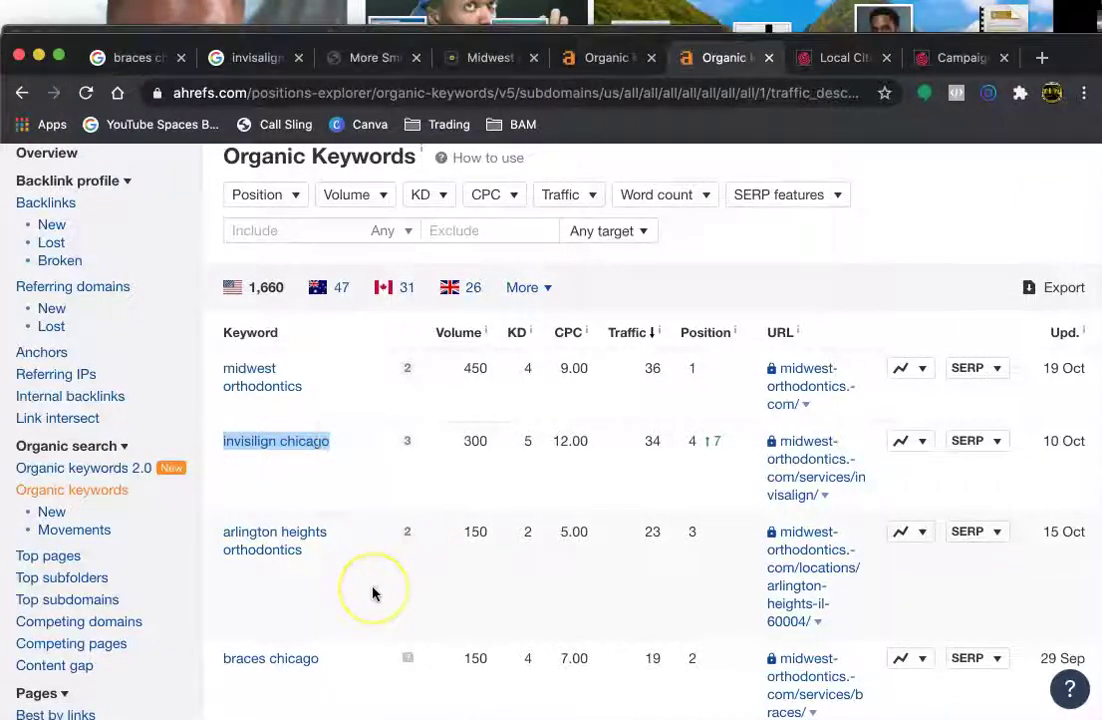
left_click(288, 457)
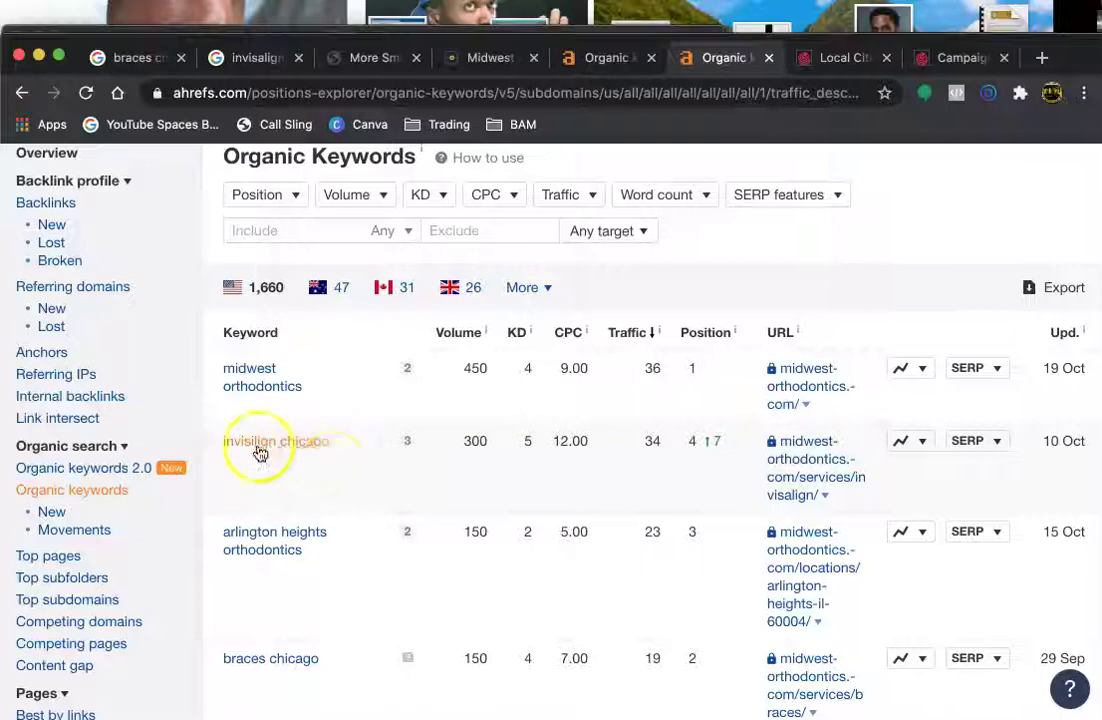
Review the competitor's further keywords, including "braces chicago", and return to the More Smiles keyword report for comparison.
scroll(335, 518, "down", 1)
scroll(338, 585, "down", 1)
scroll(338, 585, "down", 1)
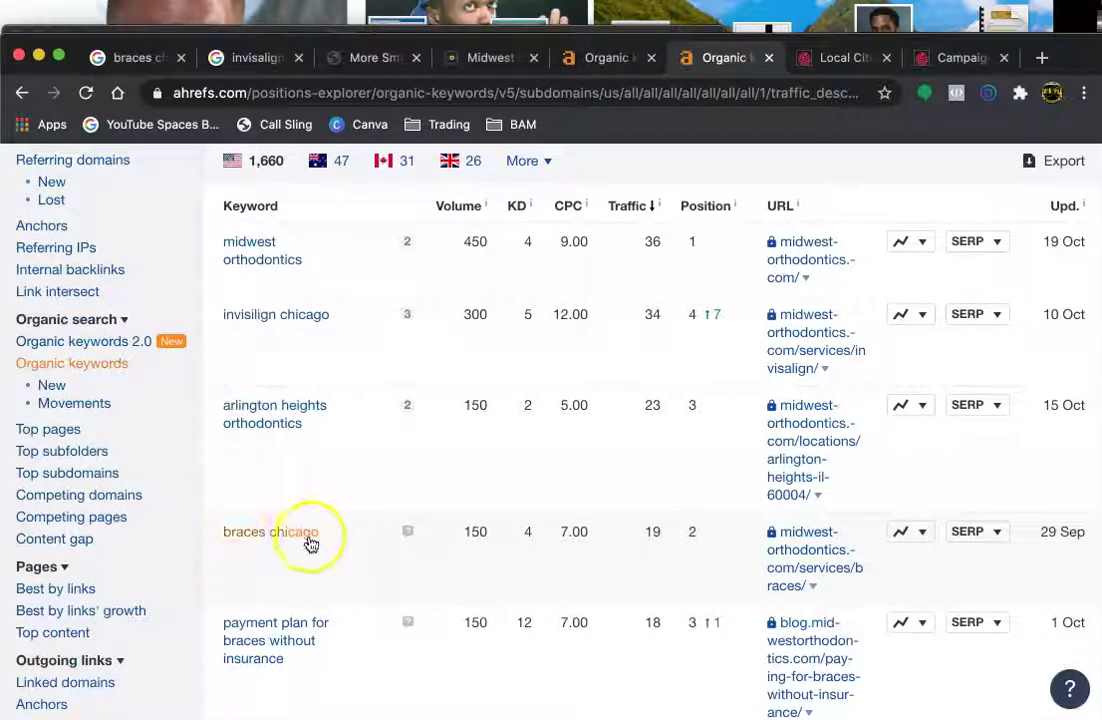
scroll(364, 573, "down", 2)
scroll(310, 600, "down", 1)
scroll(322, 555, "up", 4)
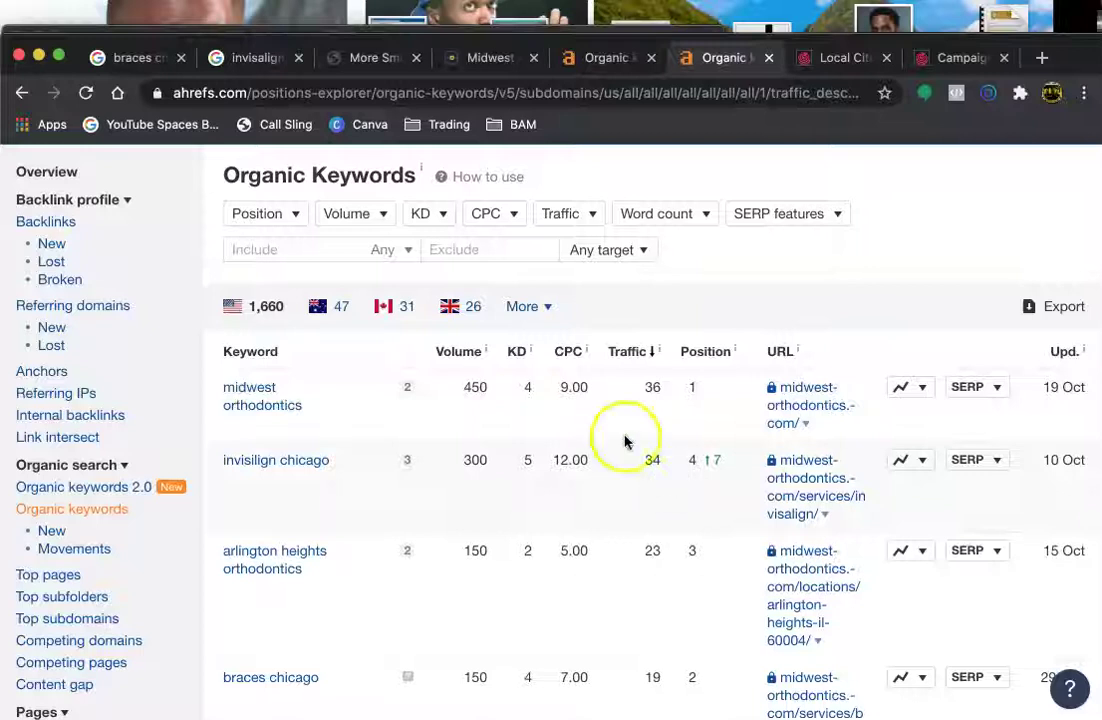
scroll(570, 465, "up", 2)
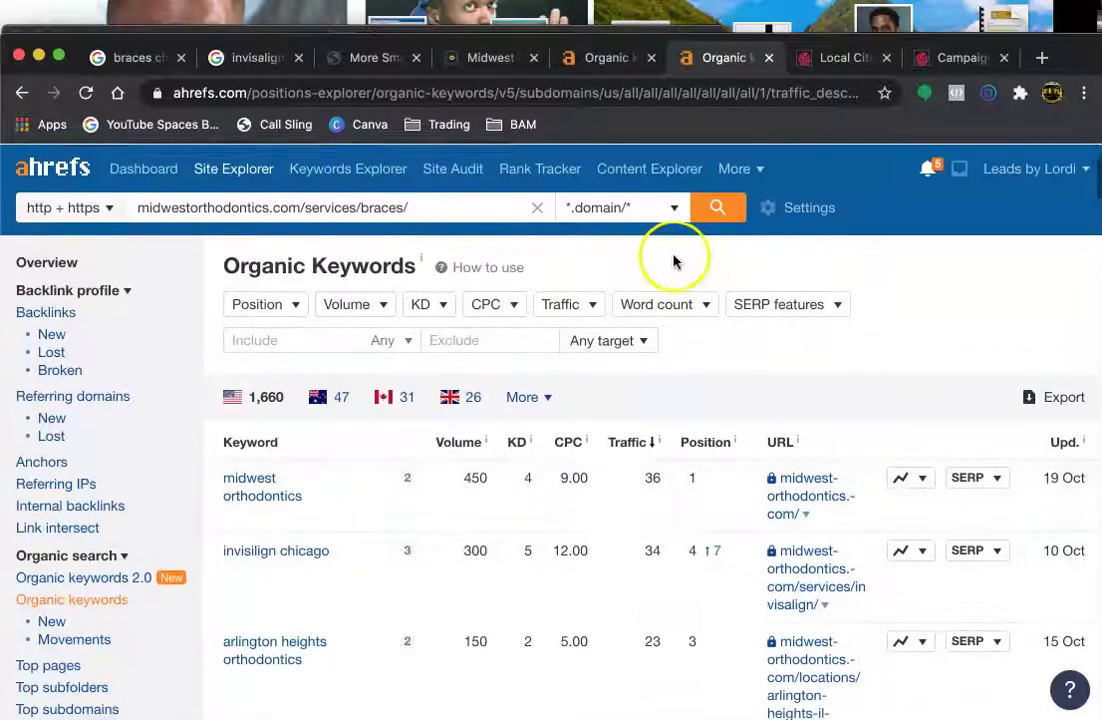
left_click(612, 60)
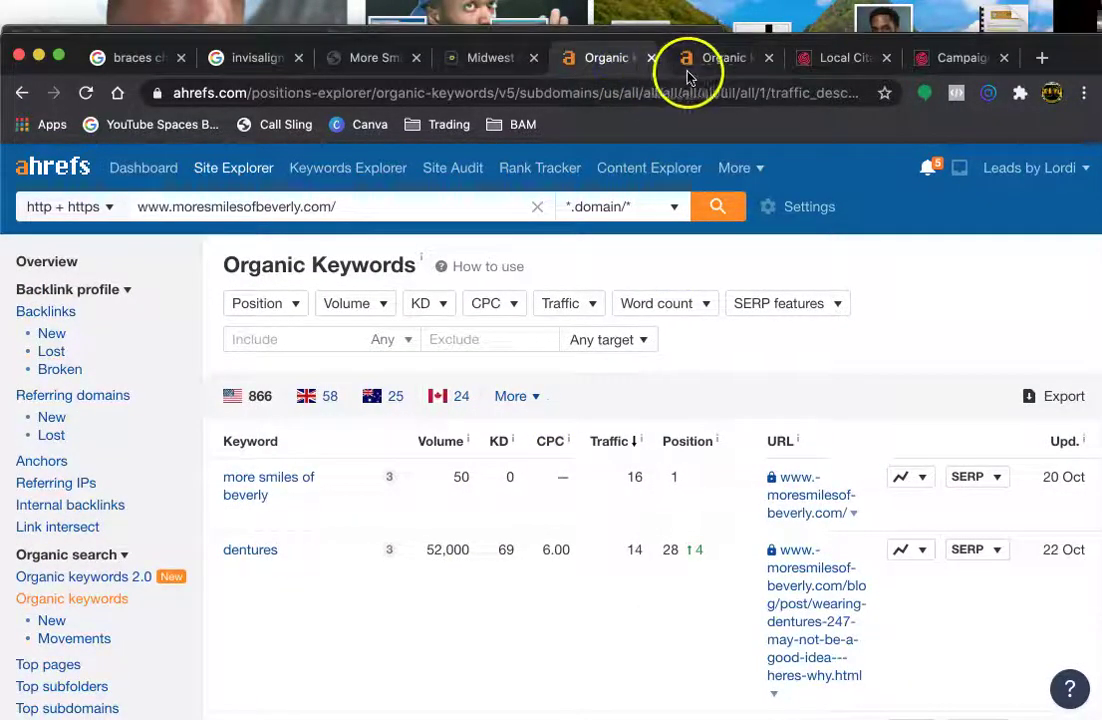
Review the overview and live referring domains of moresmilesofbeverly.com, and reopen its organic keywords report.
left_click(57, 265)
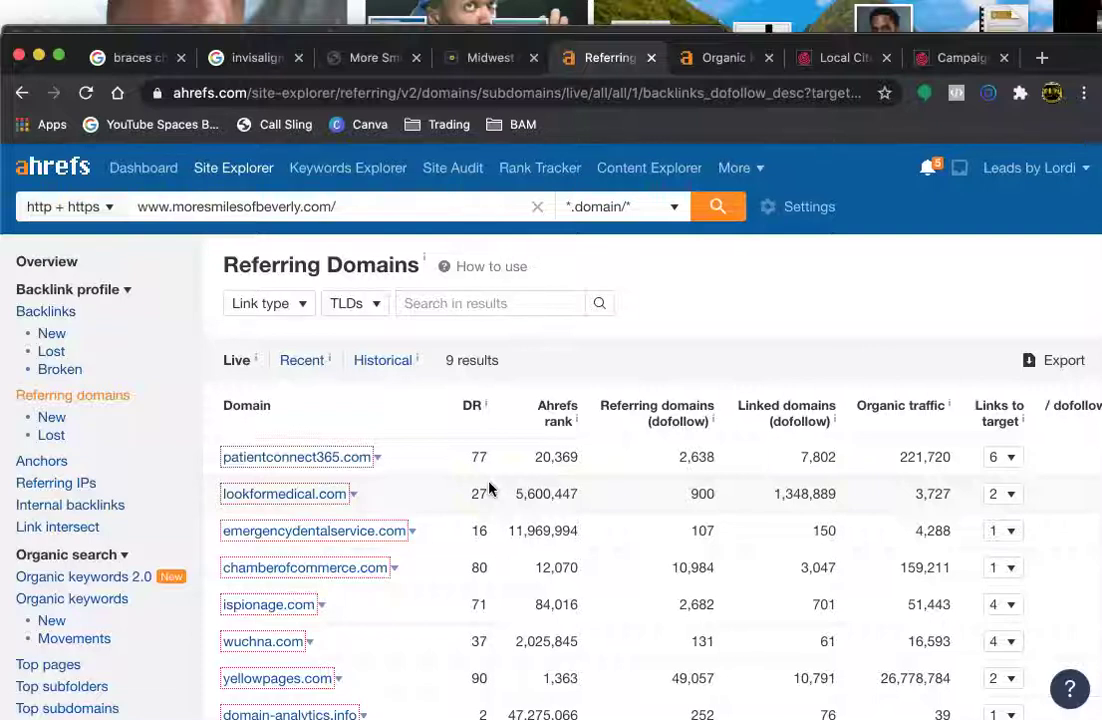
left_click(482, 456)
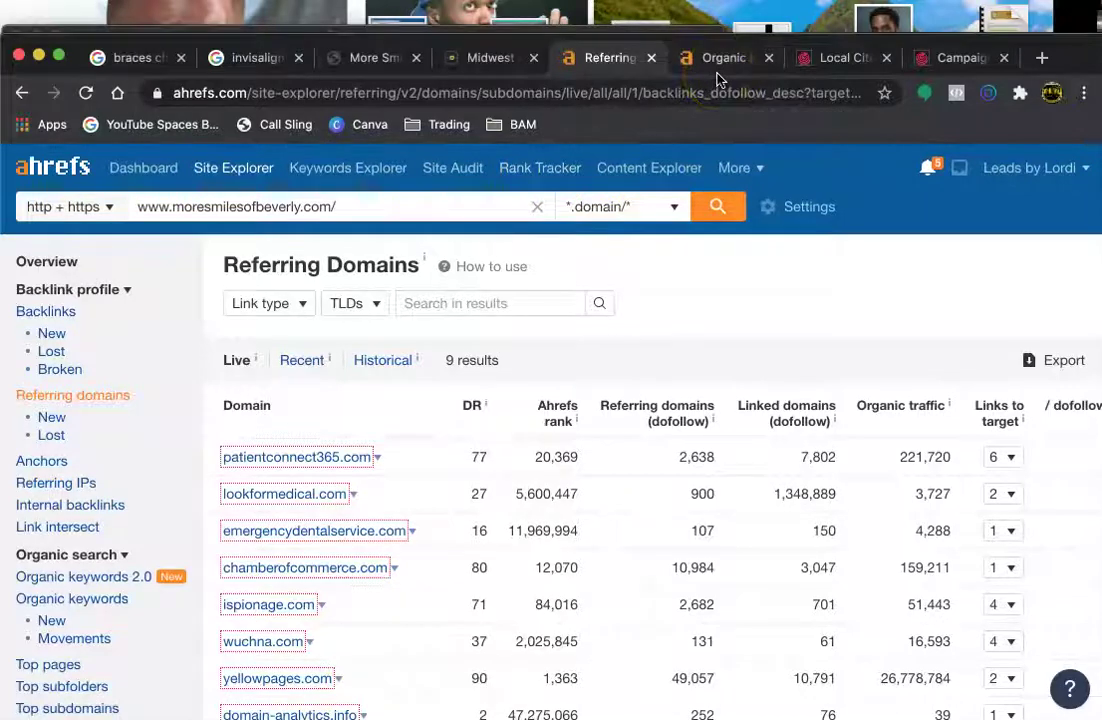
scroll(430, 530, "down", 2)
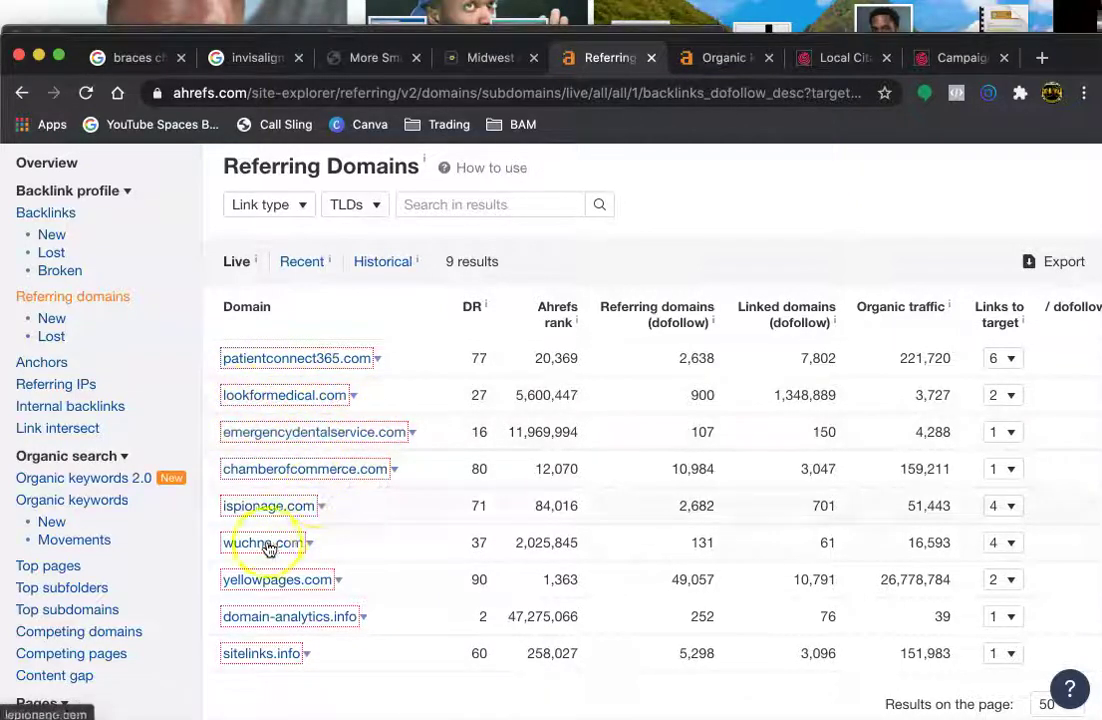
scroll(290, 657, "up", 2)
scroll(300, 660, "down", 1)
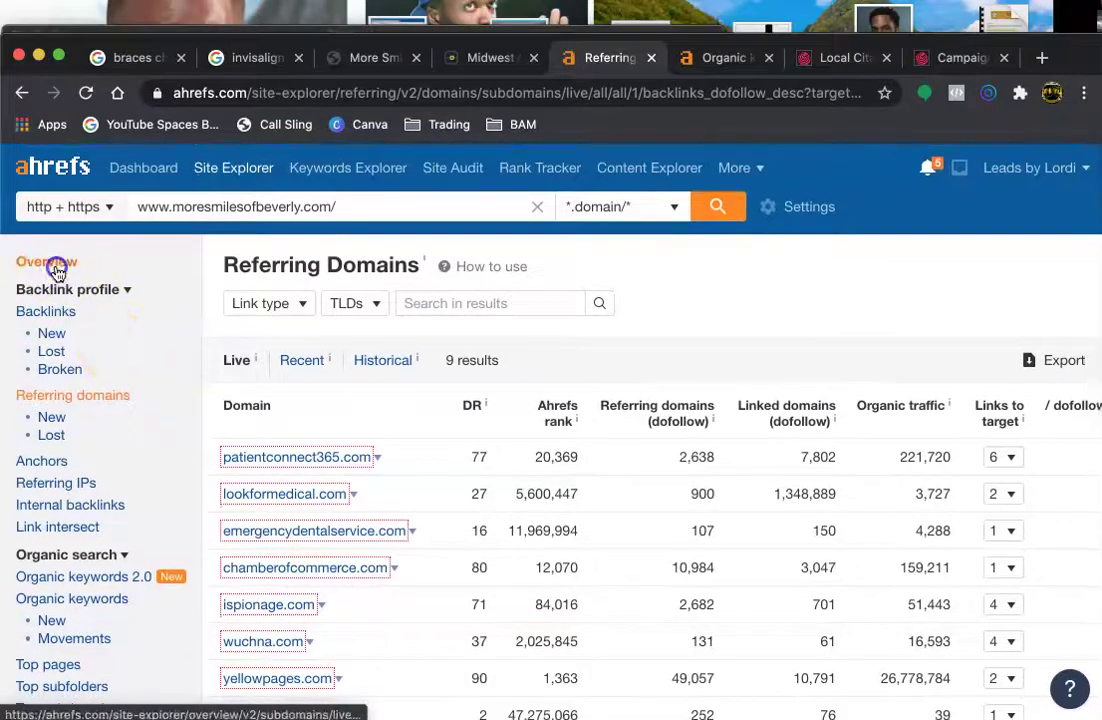
left_click(50, 261)
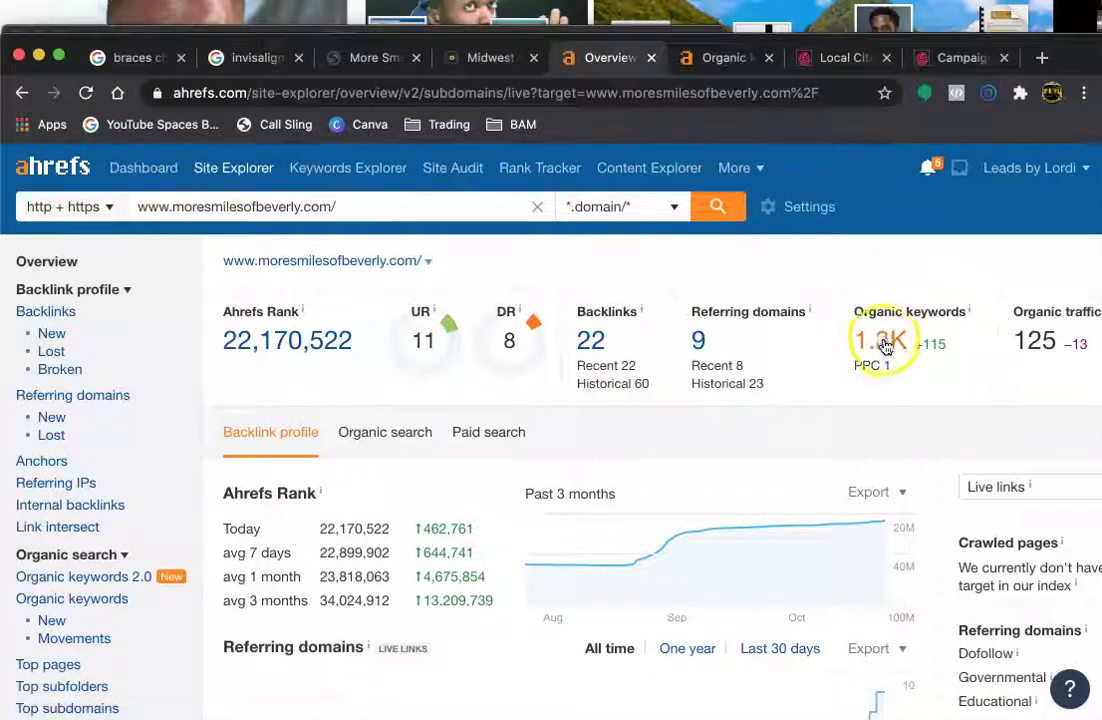
left_click(885, 343)
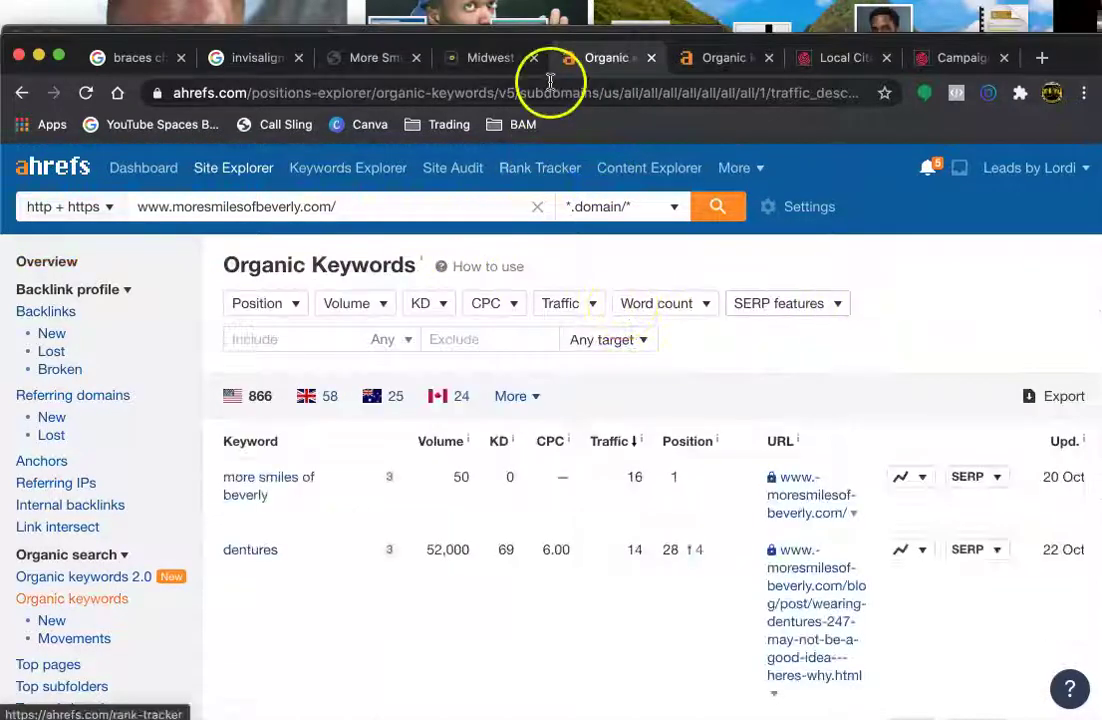
Check the overview of midwestorthodontics.com/services/braces/ and open its list of live referring domains.
left_click(726, 58)
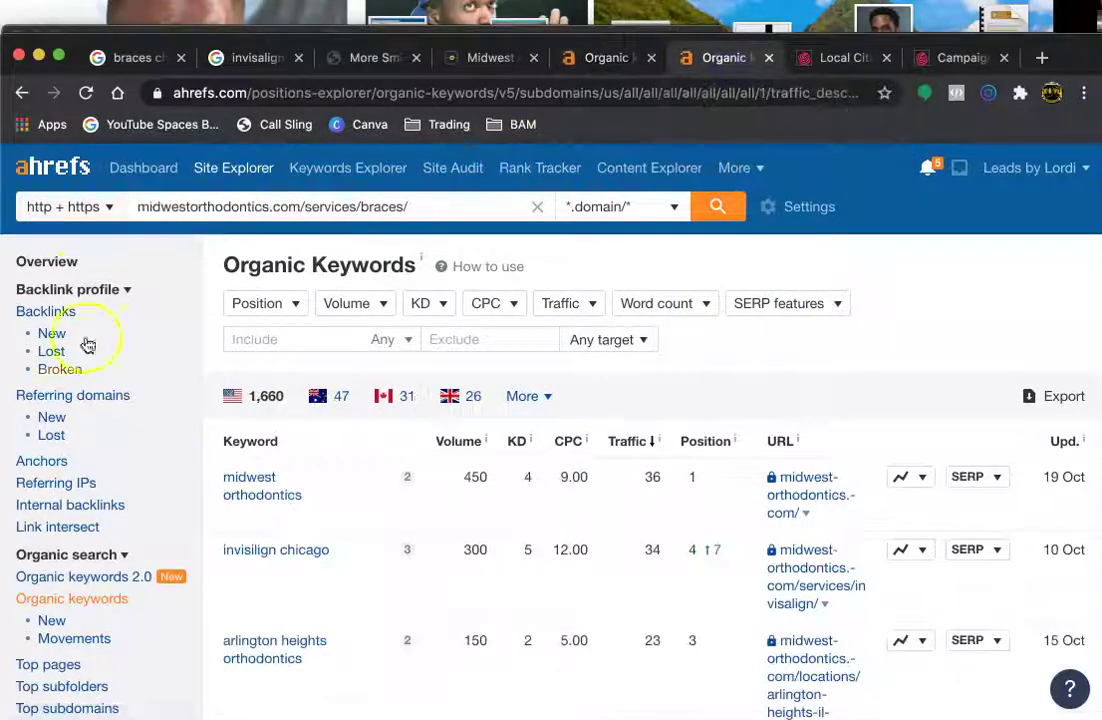
left_click(52, 262)
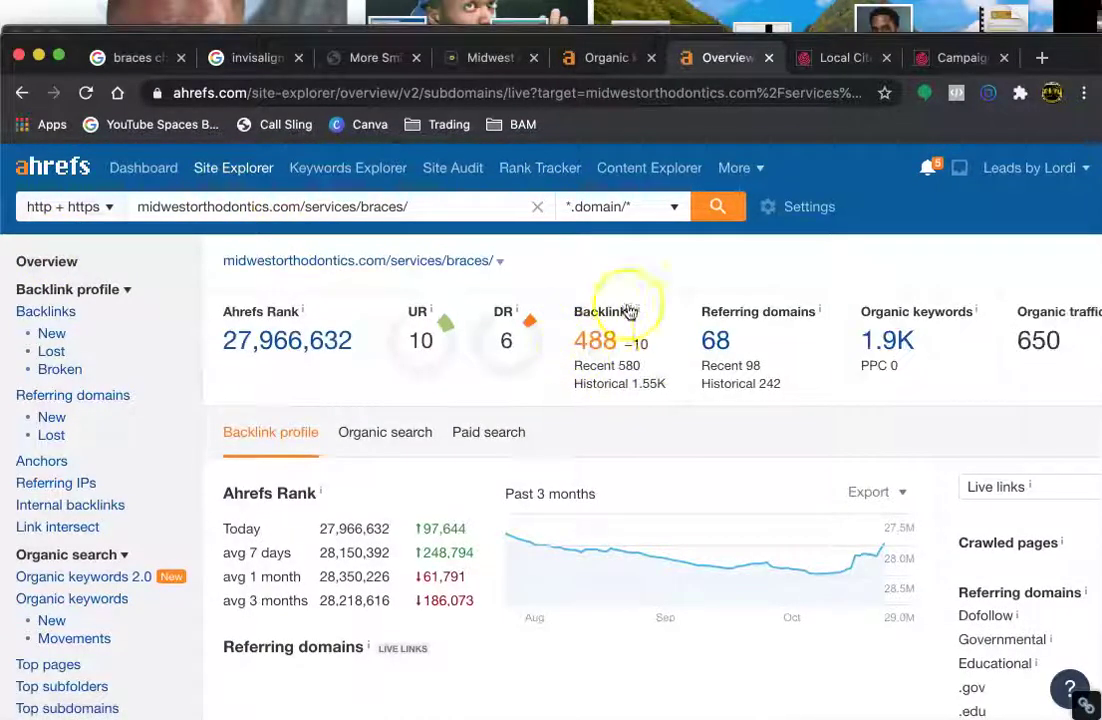
left_click(710, 342)
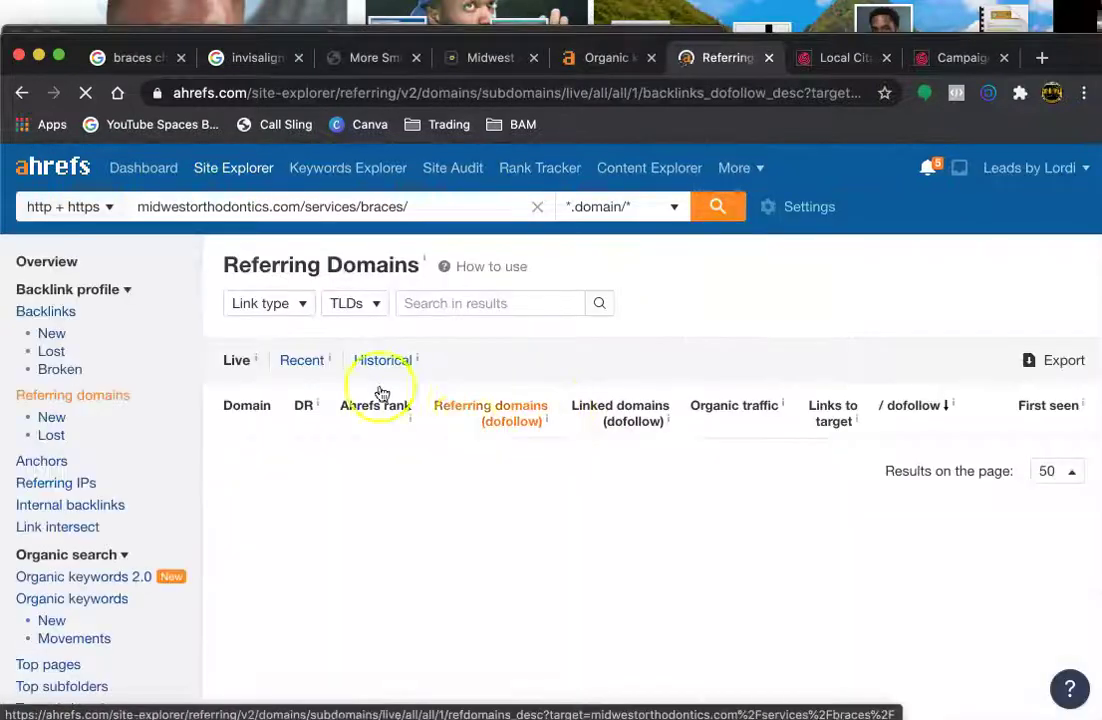
scroll(357, 445, "down", 1)
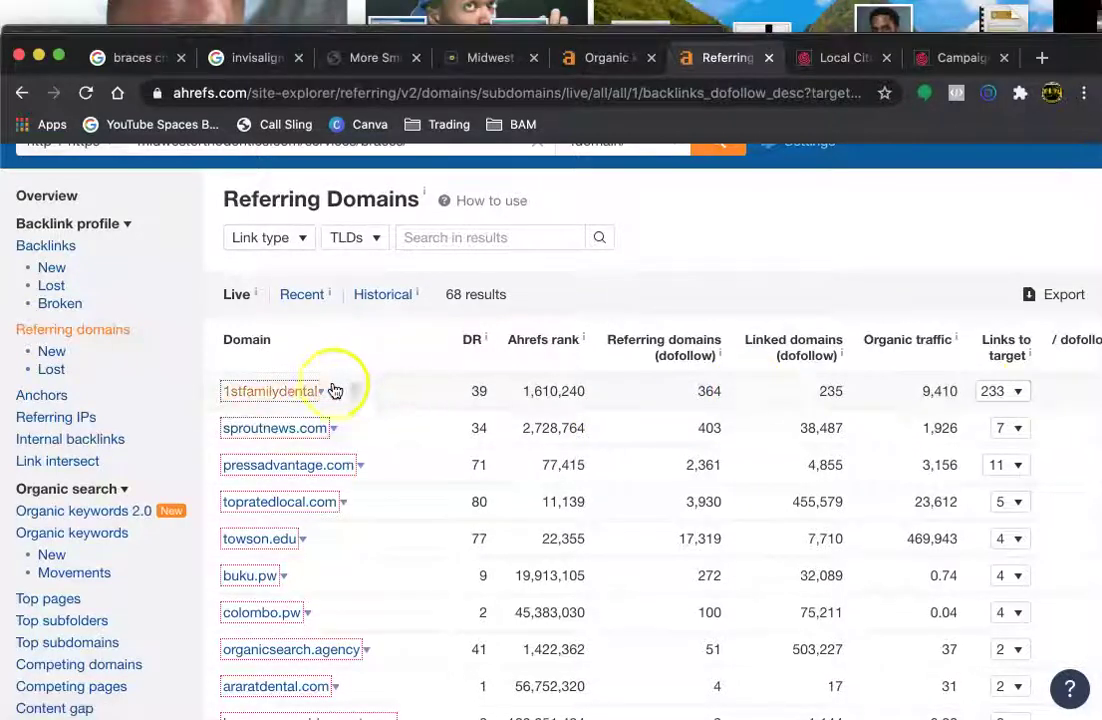
Expand the links from 1stfamilydental.com to the competitor, review the referring pages and anchors, and collapse them.
left_click(995, 395)
scroll(607, 455, "down", 1)
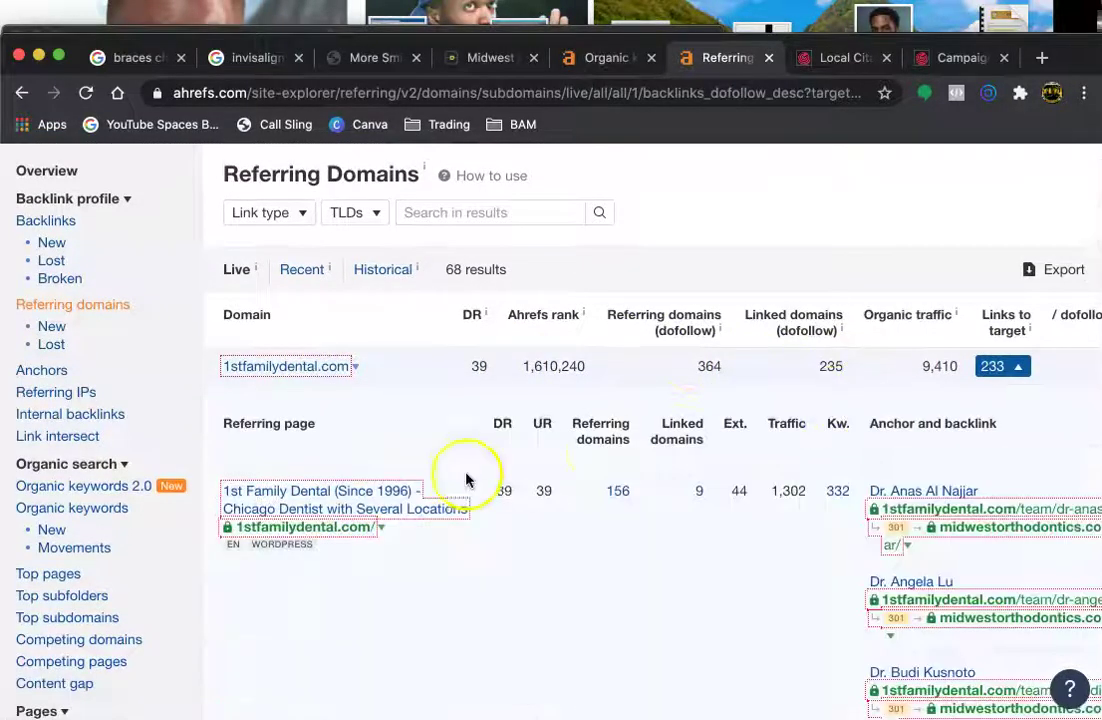
scroll(466, 480, "down", 8)
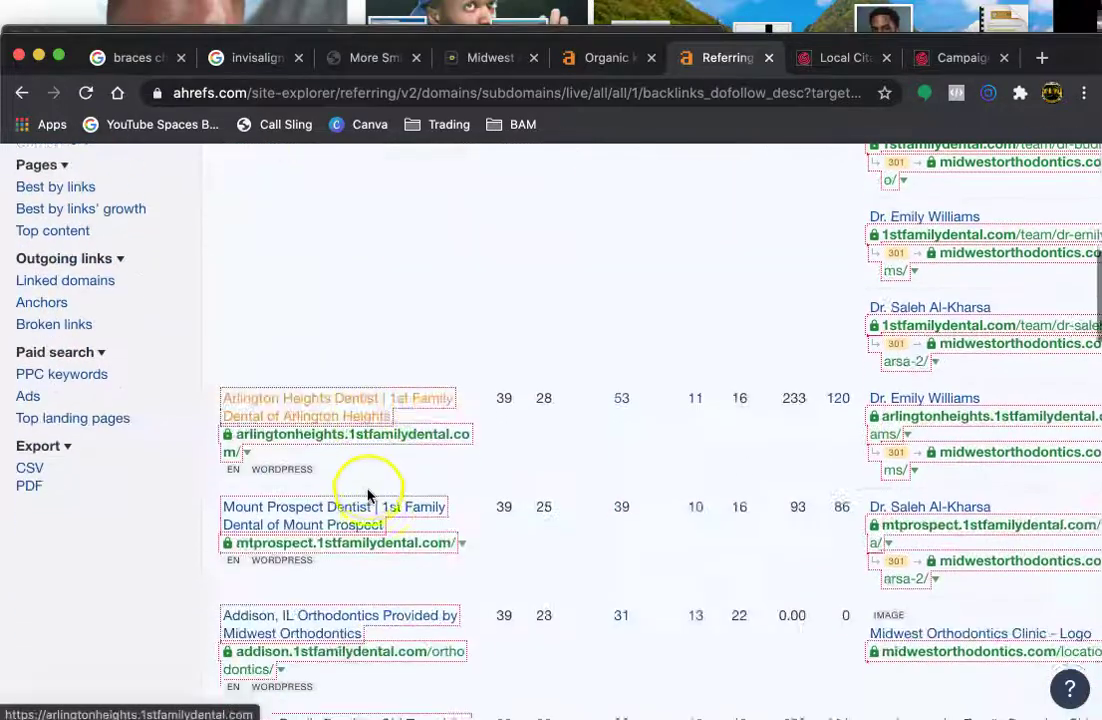
scroll(455, 457, "down", 6)
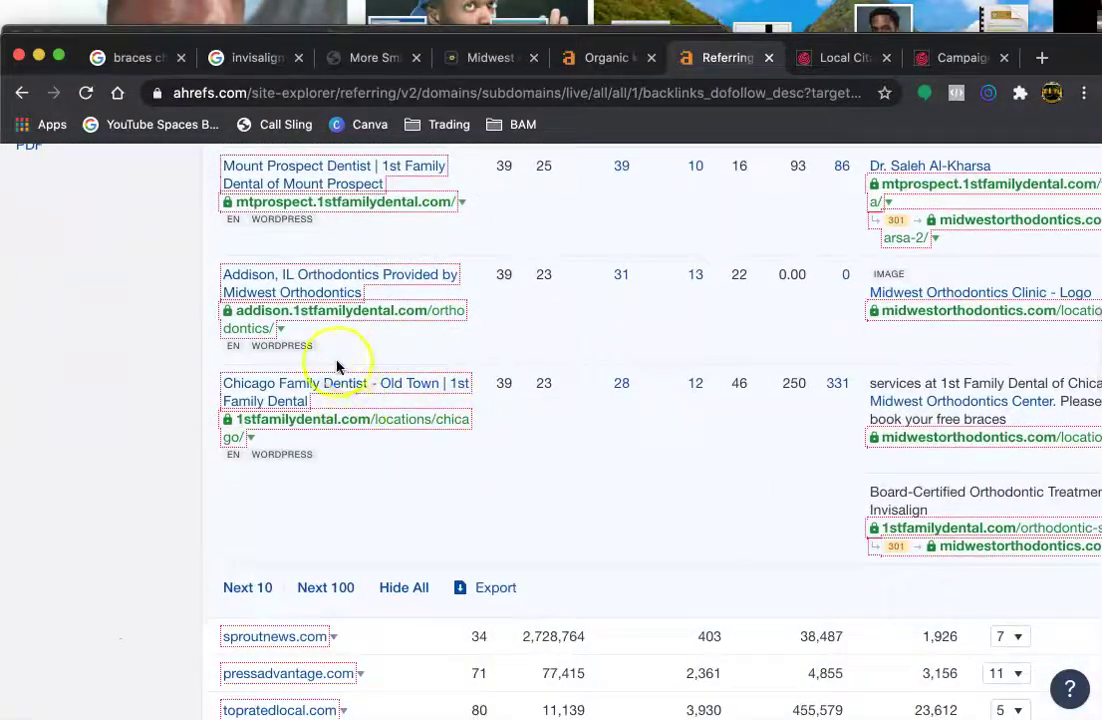
scroll(337, 367, "up", 15)
left_click(995, 456)
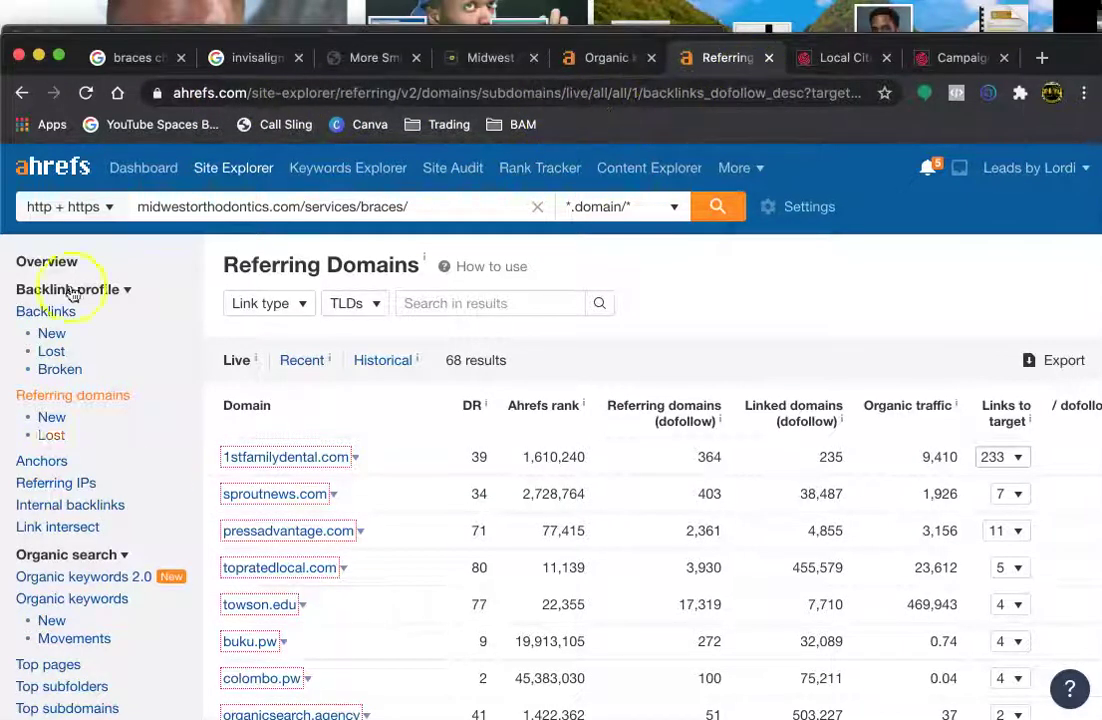
Review the Google results for "braces chicago", examining the map listings and the organic ranking of Midwest Orthodontics.
left_click(140, 58)
scroll(307, 516, "down", 5)
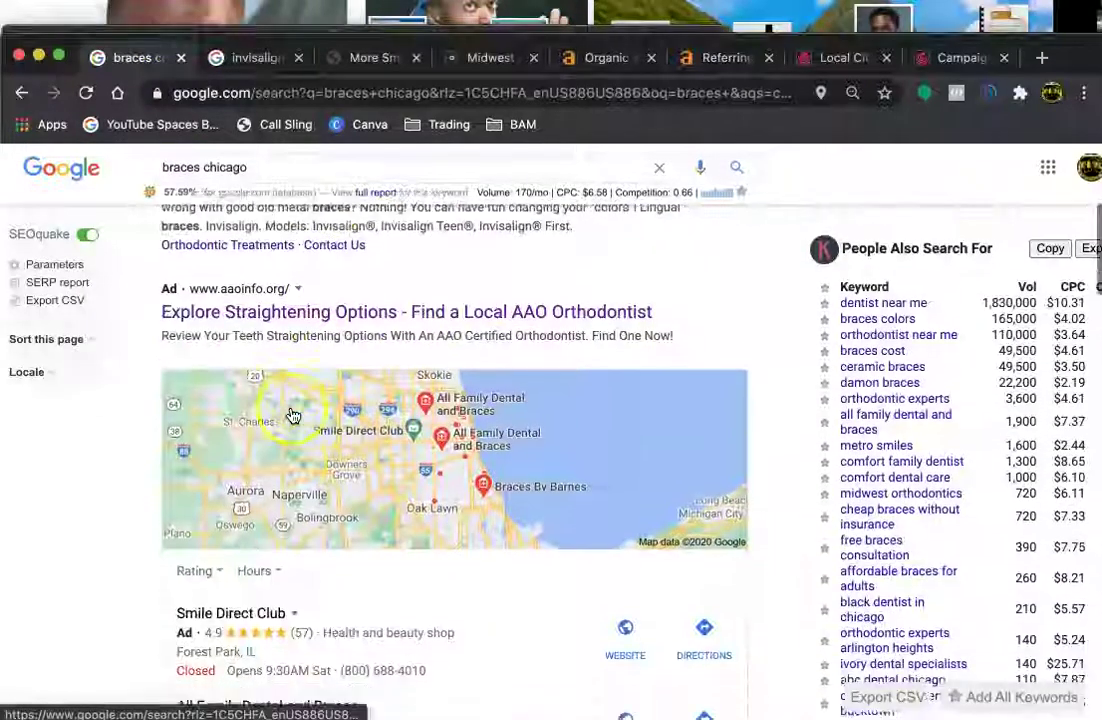
scroll(386, 375, "down", 4)
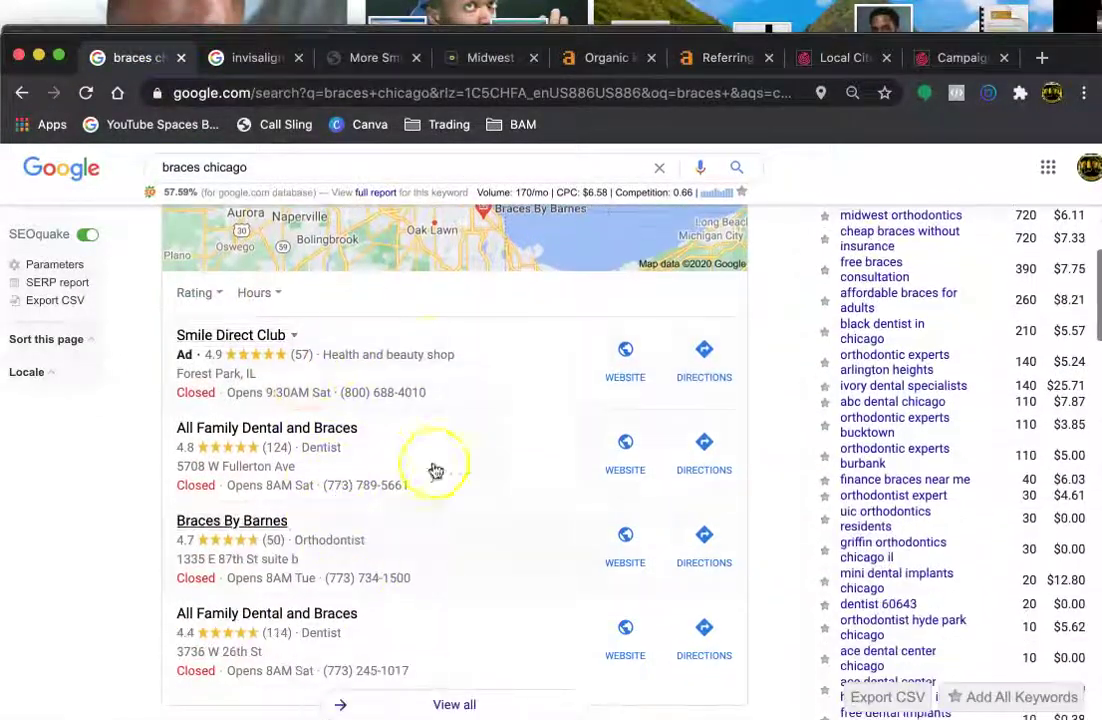
scroll(330, 535, "down", 15)
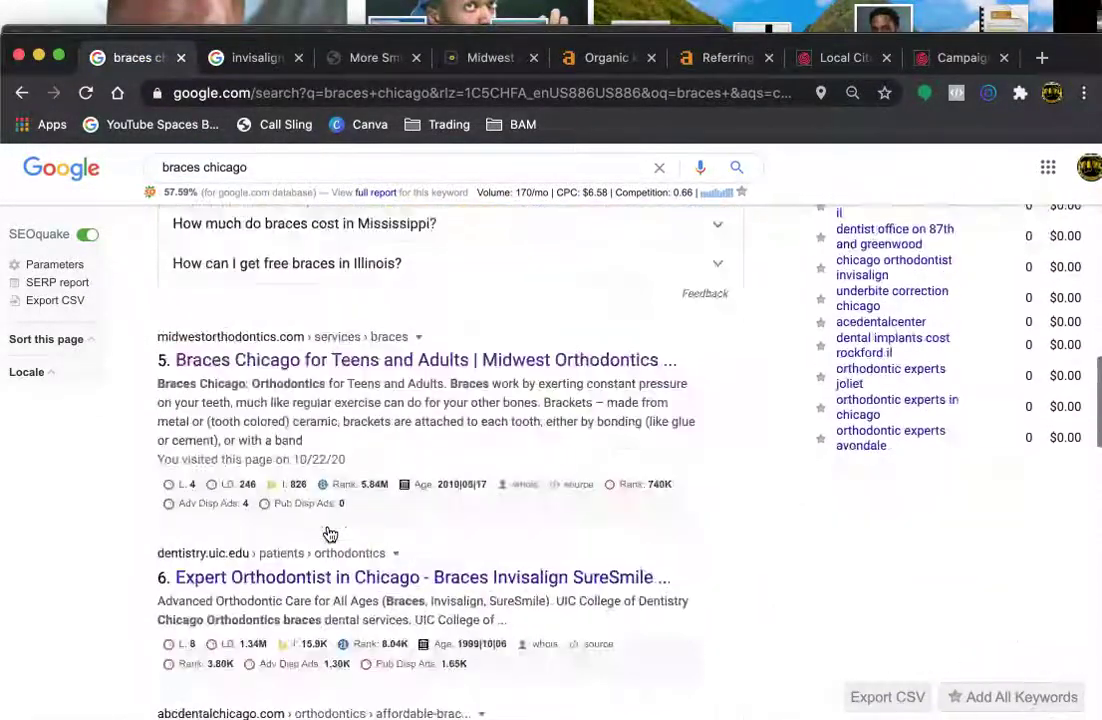
scroll(330, 535, "down", 3)
scroll(330, 532, "up", 20)
scroll(418, 590, "down", 5)
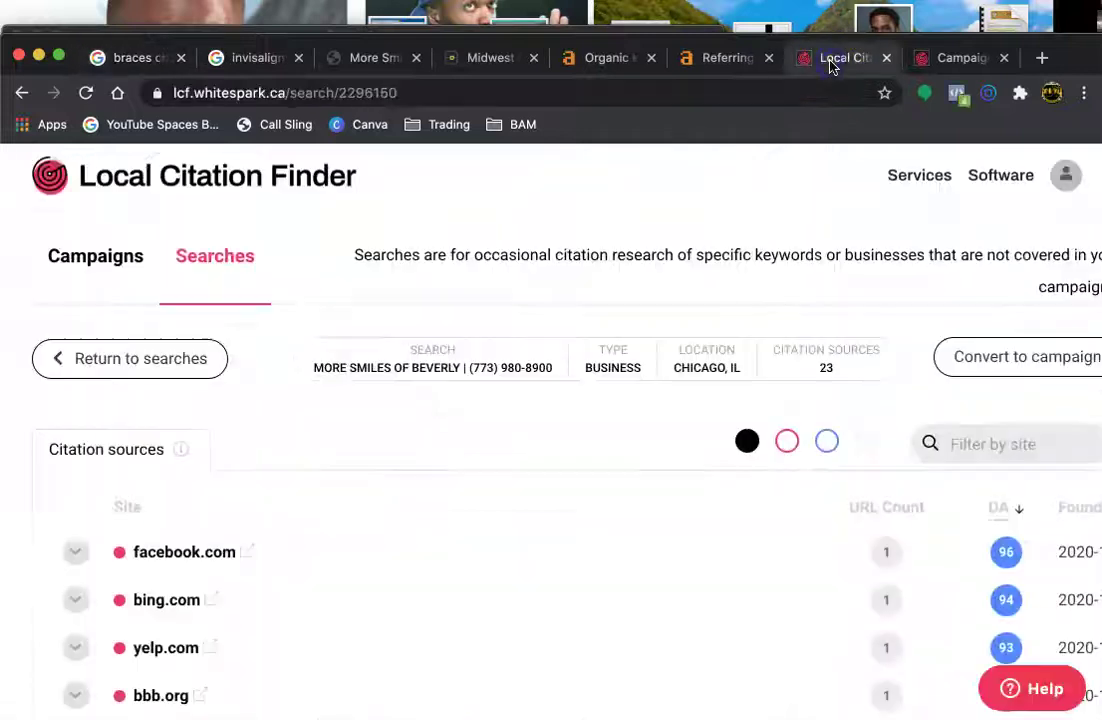
Examine the citation sources listed for Midwest Orthodontics in Local Citation Finder.
left_click(860, 370)
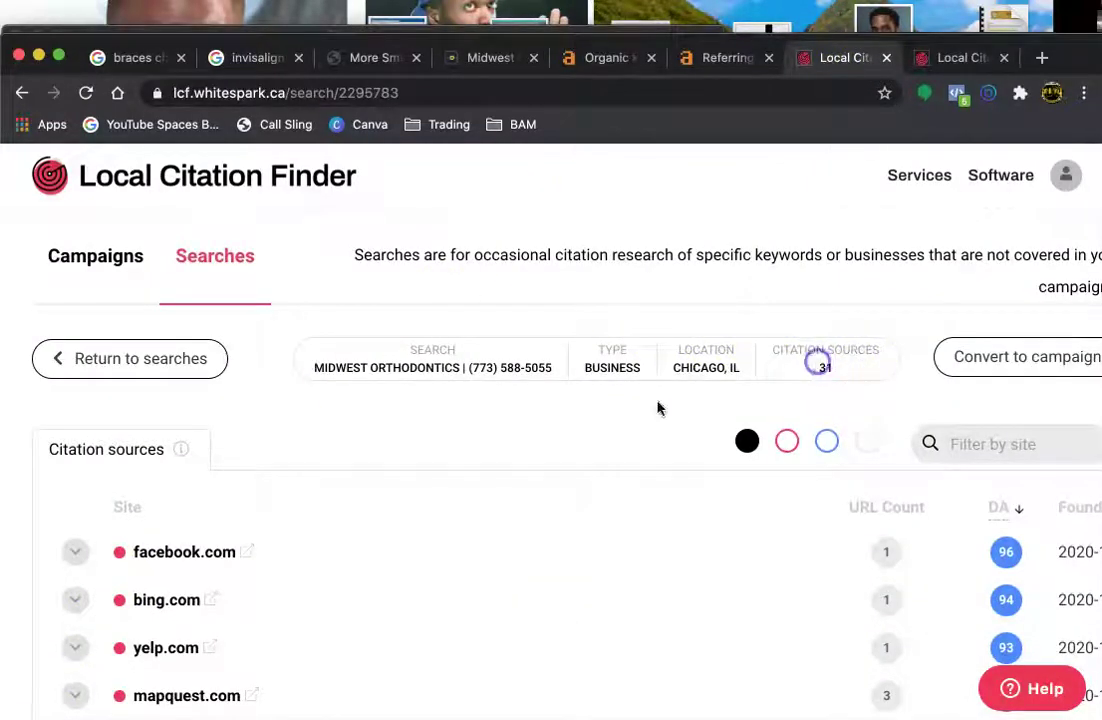
scroll(230, 550, "down", 3)
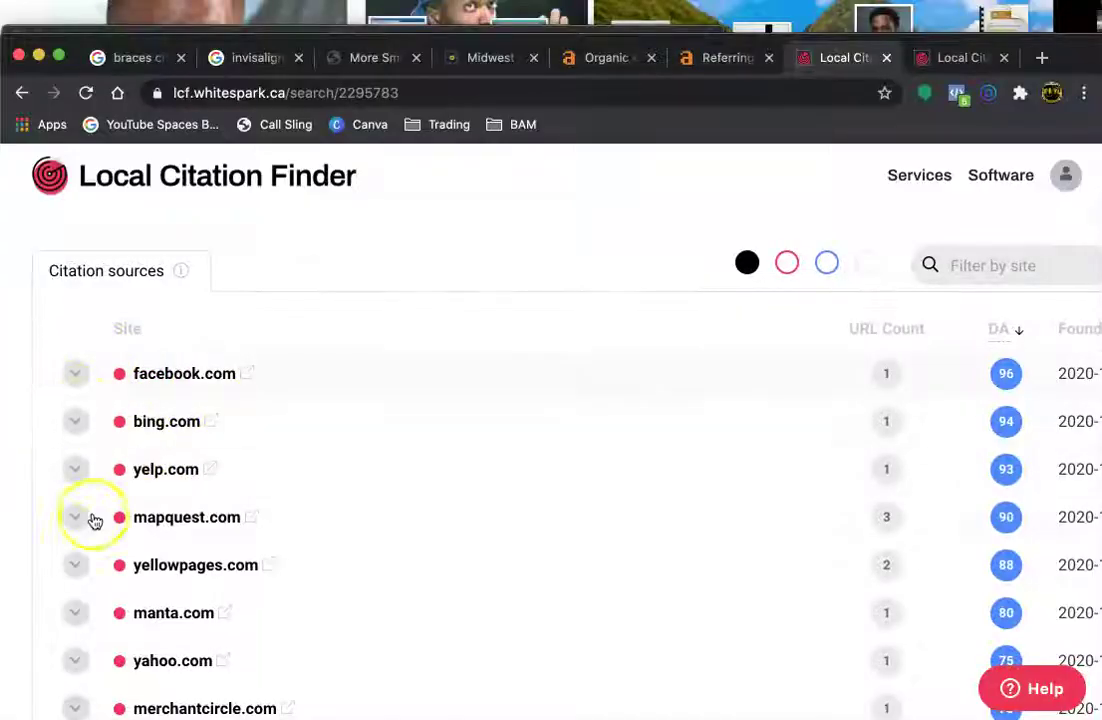
scroll(152, 433, "down", 3)
scroll(194, 468, "up", 3)
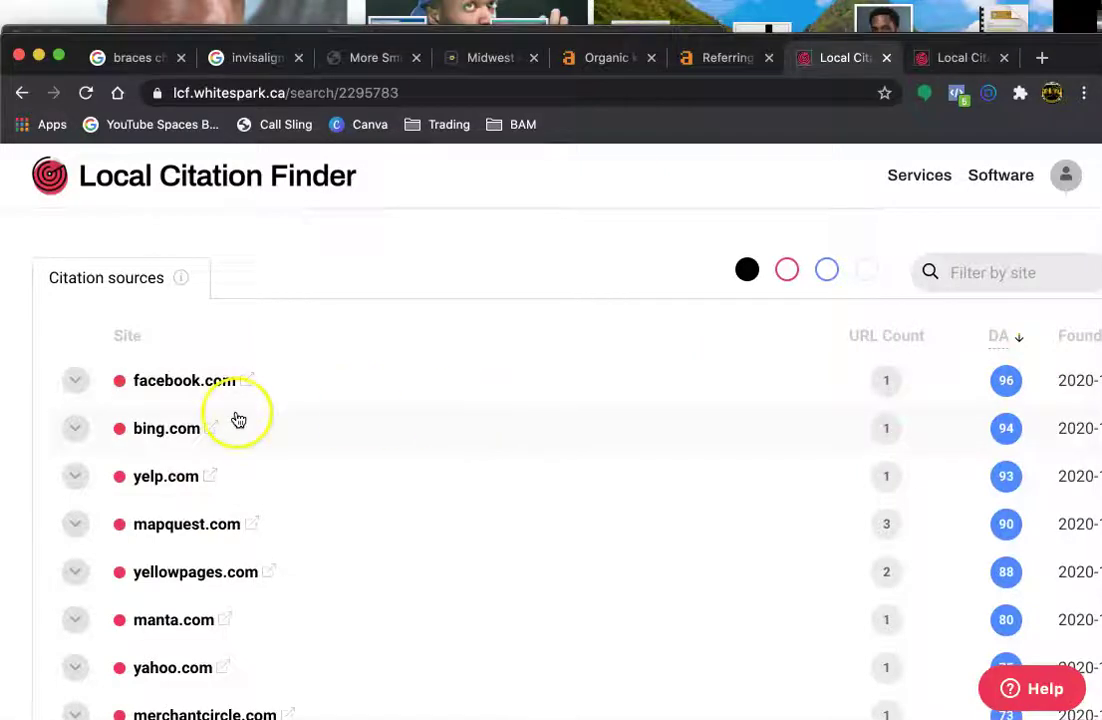
scroll(199, 450, "up", 2)
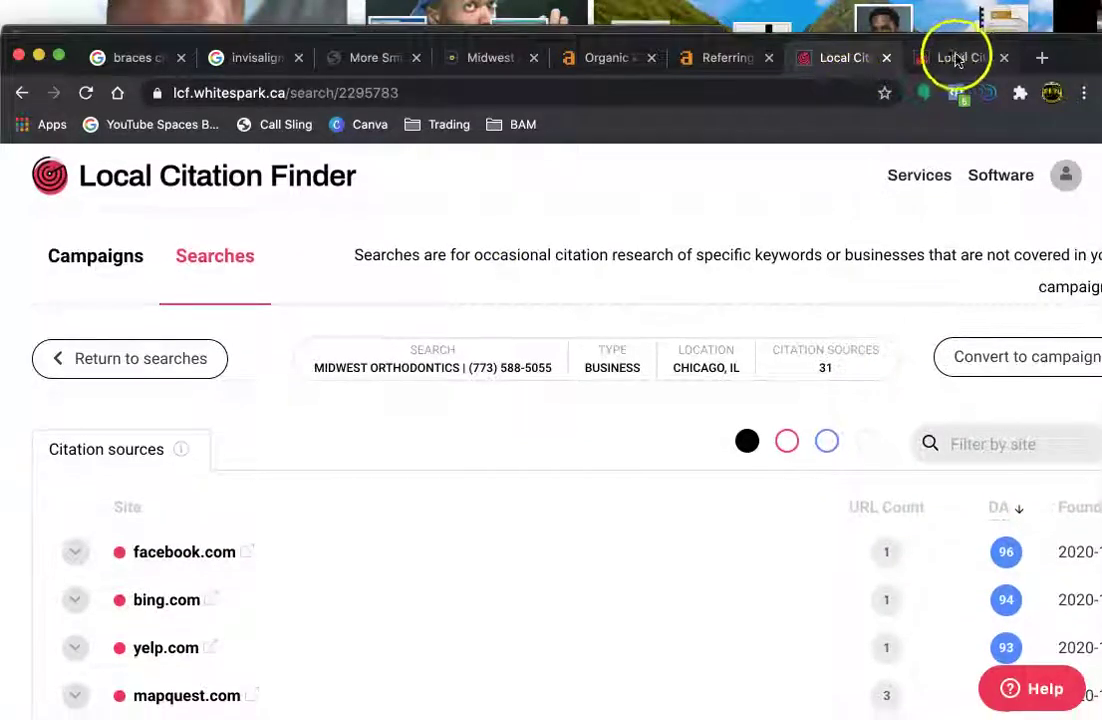
Compare with the citation sources found for More Smiles of Beverly, and return to the More Smiles website.
left_click(947, 59)
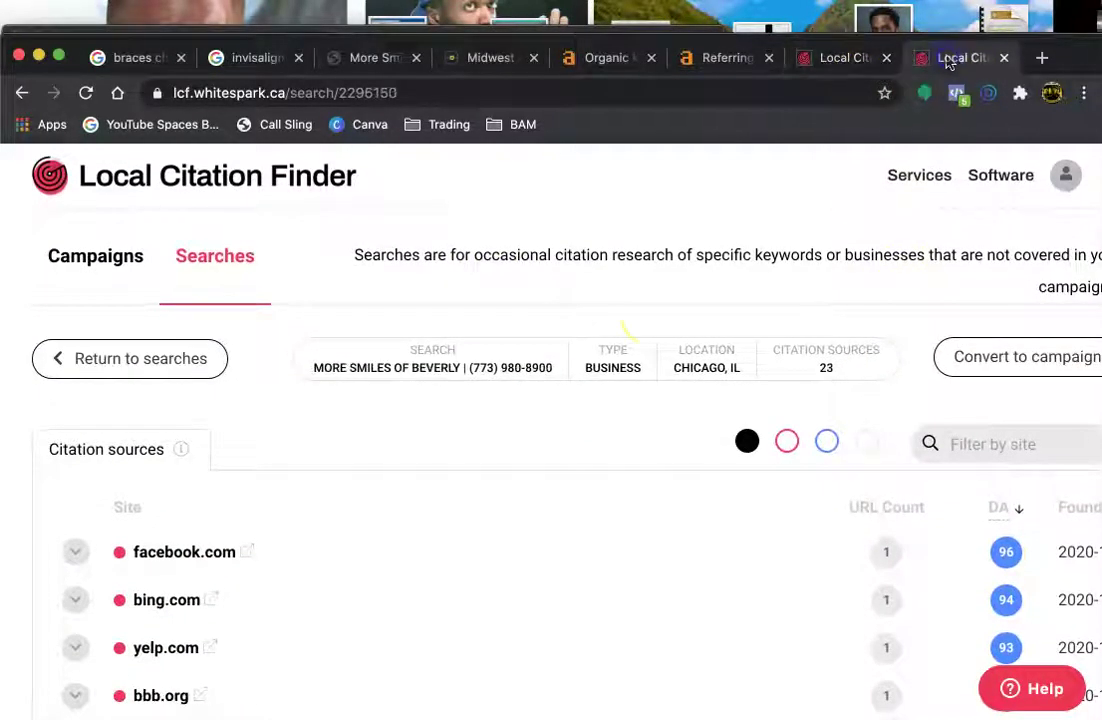
left_click(812, 372)
scroll(448, 519, "down", 2)
scroll(84, 570, "down", 4)
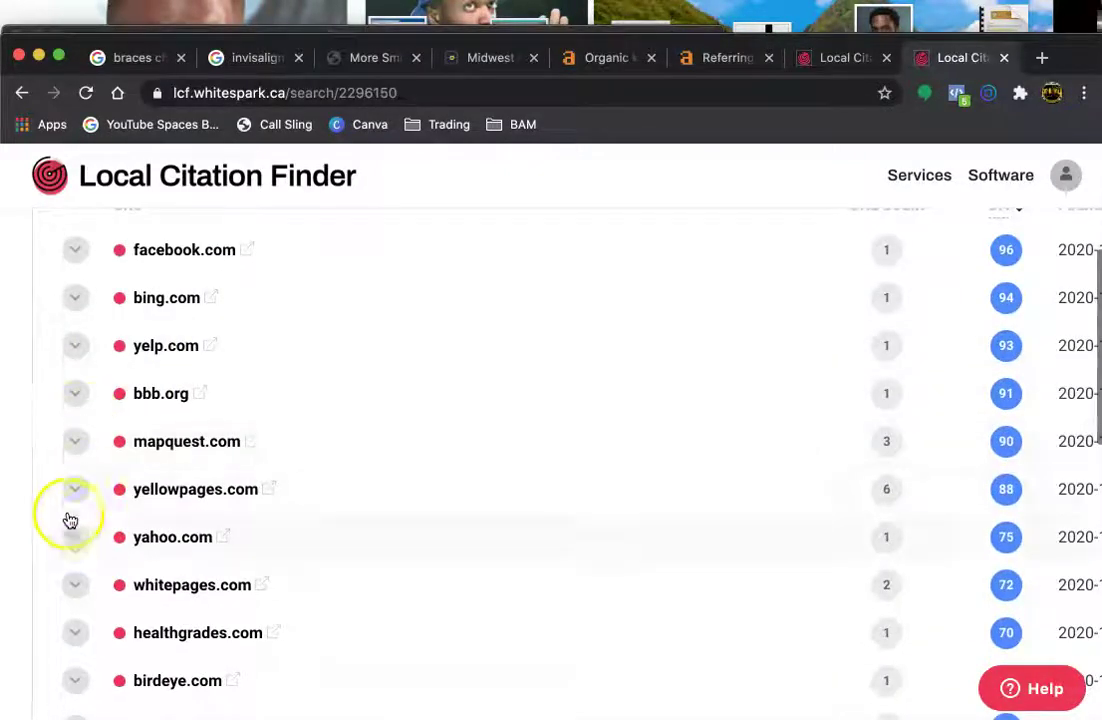
scroll(66, 518, "up", 4)
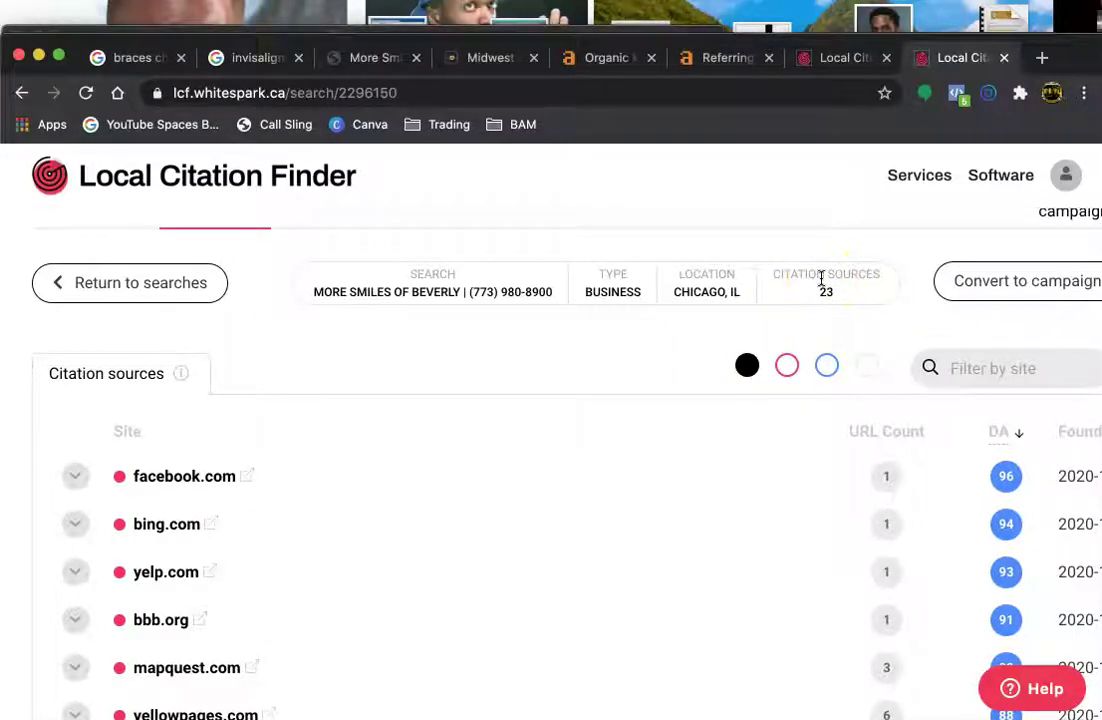
scroll(300, 390, "down", 1)
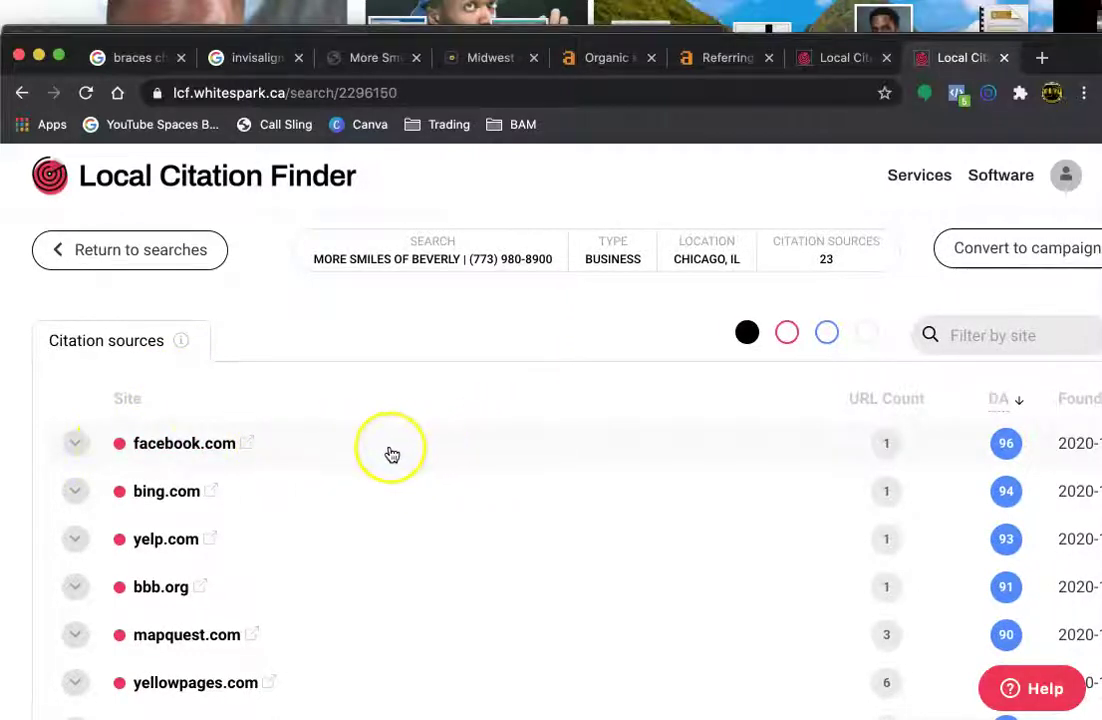
scroll(489, 376, "up", 2)
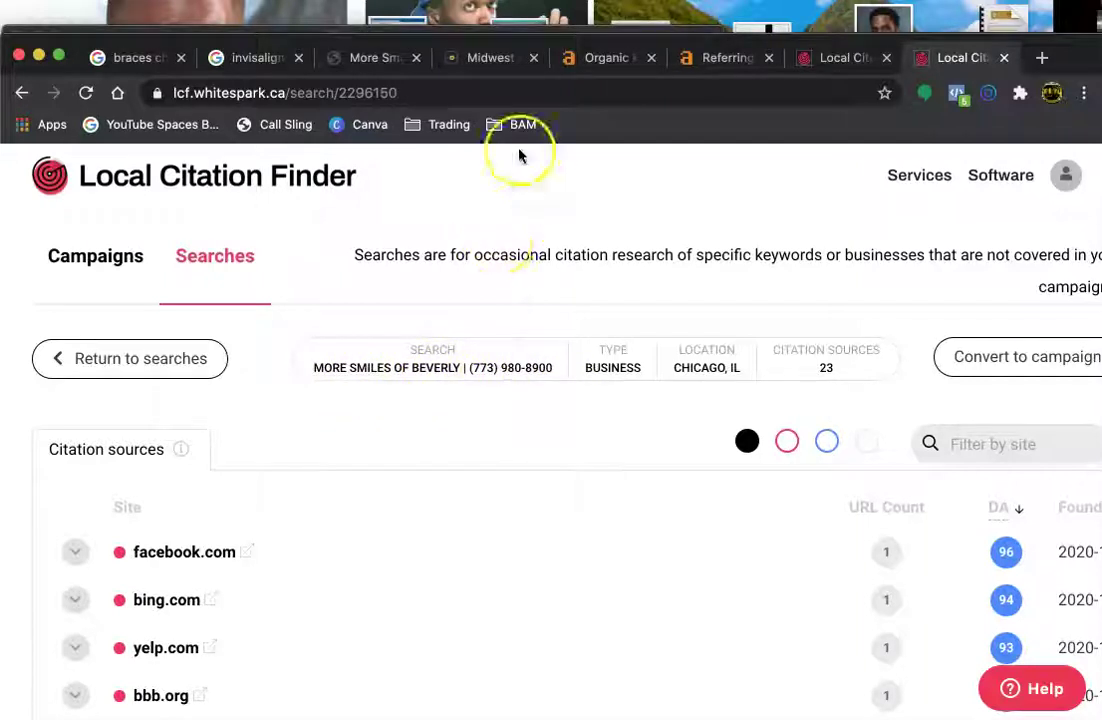
left_click(364, 58)
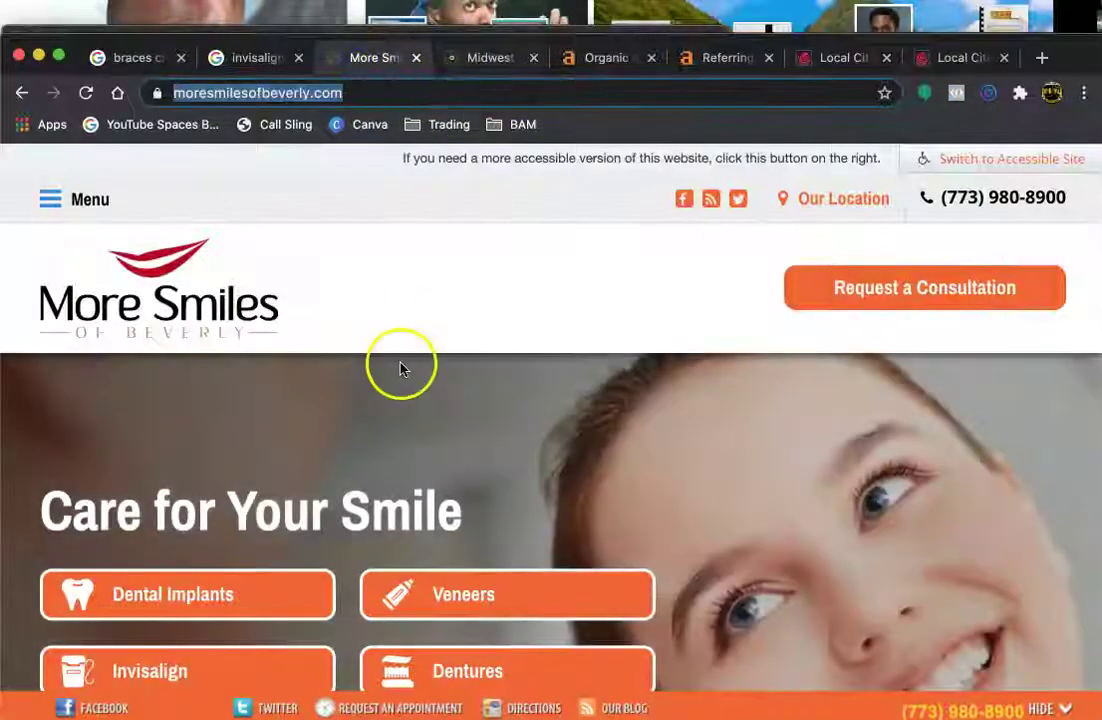